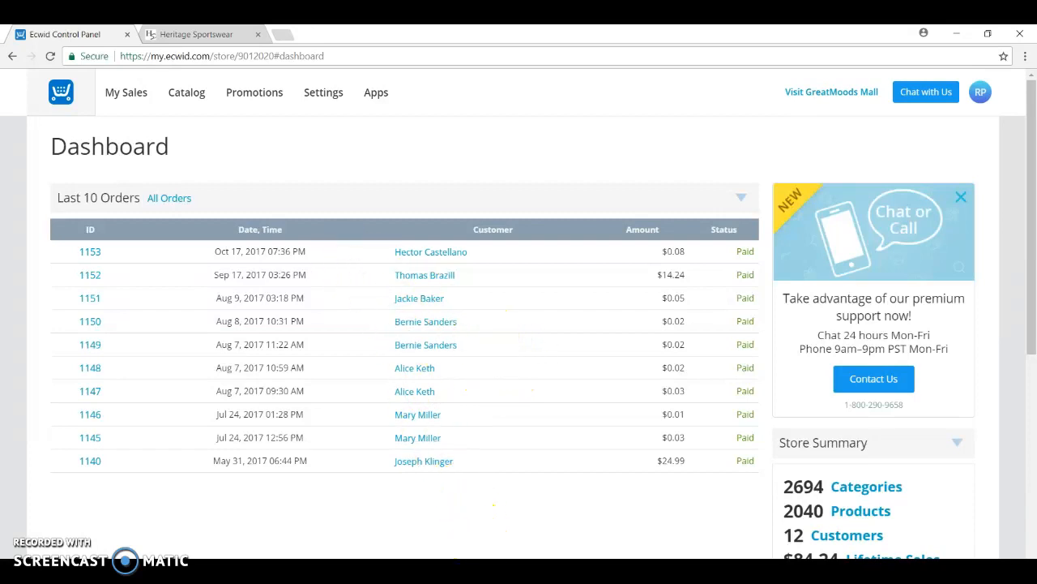
Switch to the Master Supplier Template workbook in Excel and view the supplier information rows at the start of the sheet
mouse_move(485, 557)
left_click(485, 519)
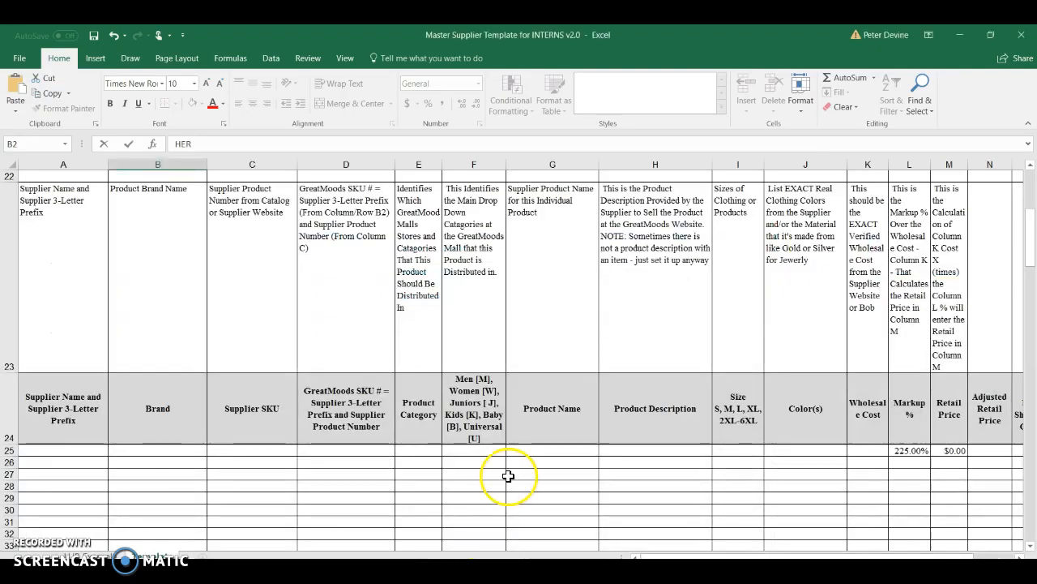
scroll(552, 437, "up", 7)
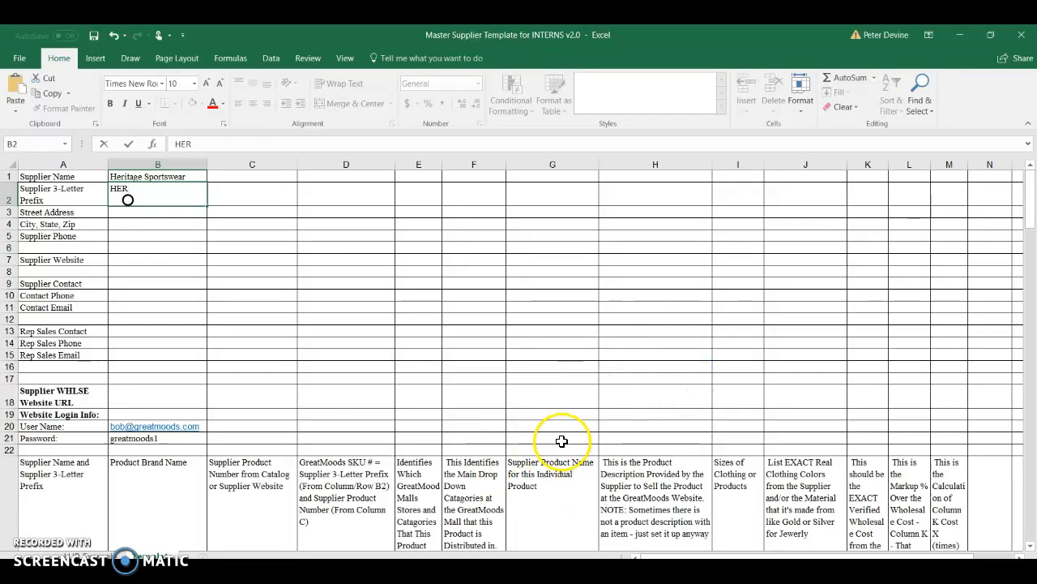
Switch to Chrome, load the Heritage Sportswear home page, and return to the Ecwid Control Panel
key("alt+Tab")
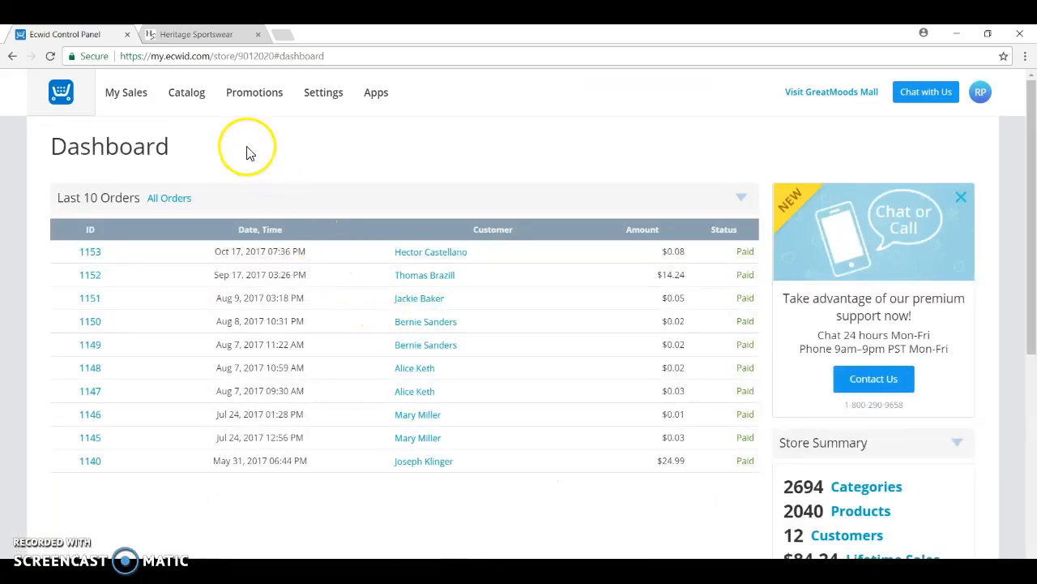
left_click(217, 36)
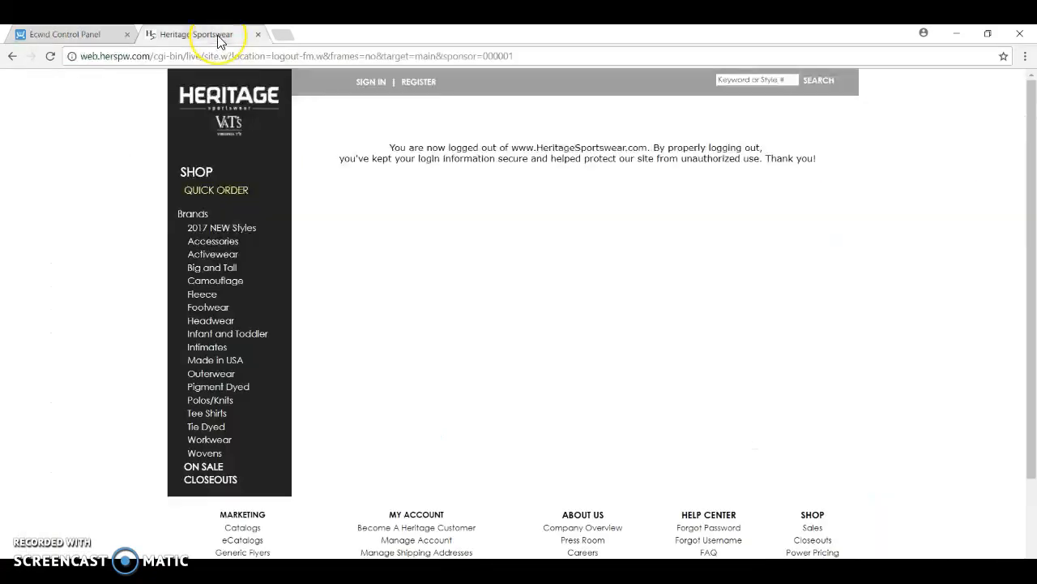
left_click(228, 96)
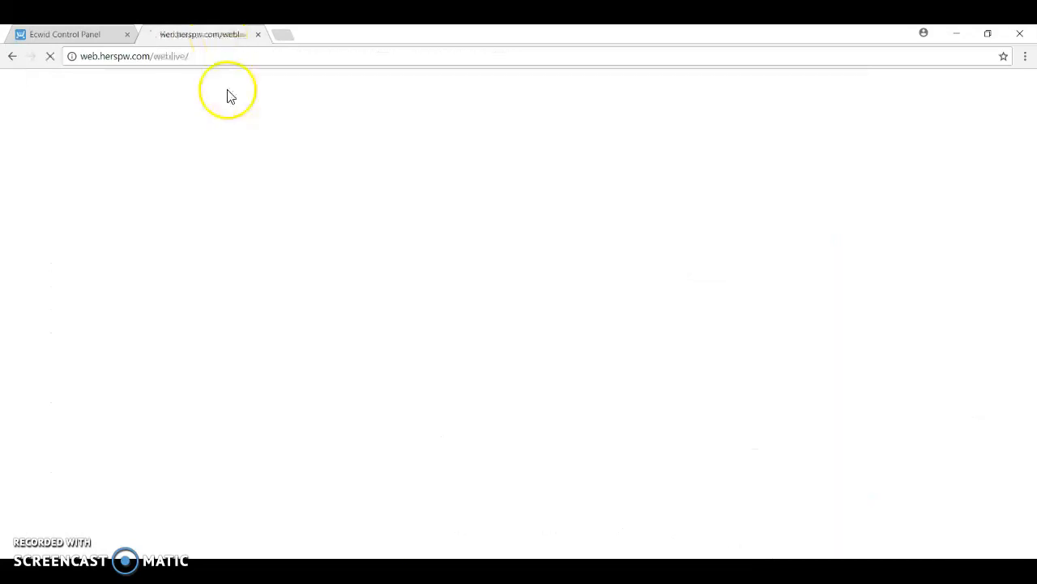
left_click(97, 35)
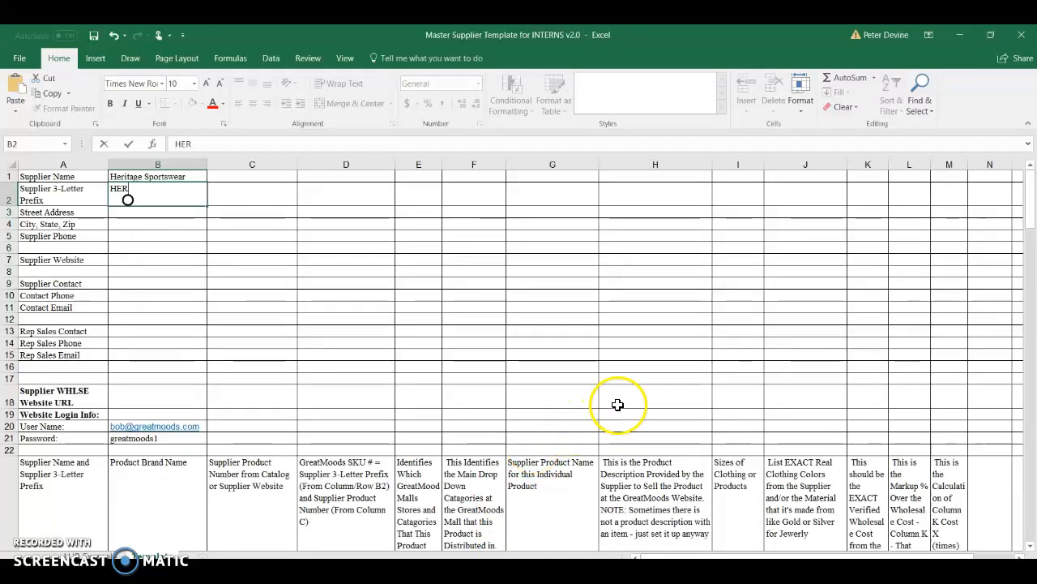
In the Excel supplier template, enter "Heritage Sportswear (HER)" as the supplier name and prefix in cell A25
scroll(618, 403, "down", 3)
scroll(618, 403, "down", 5)
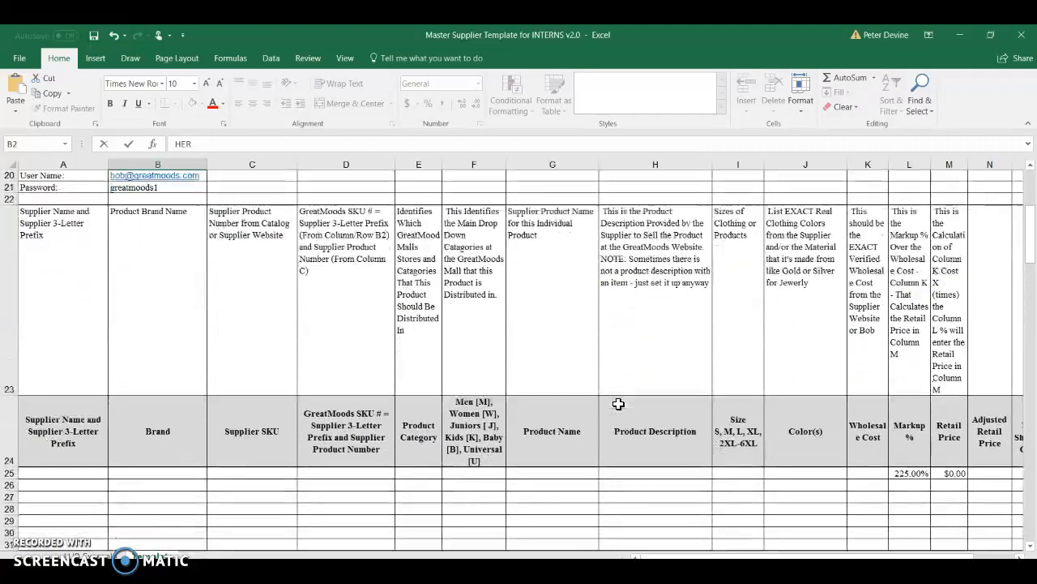
scroll(618, 403, "up", 1)
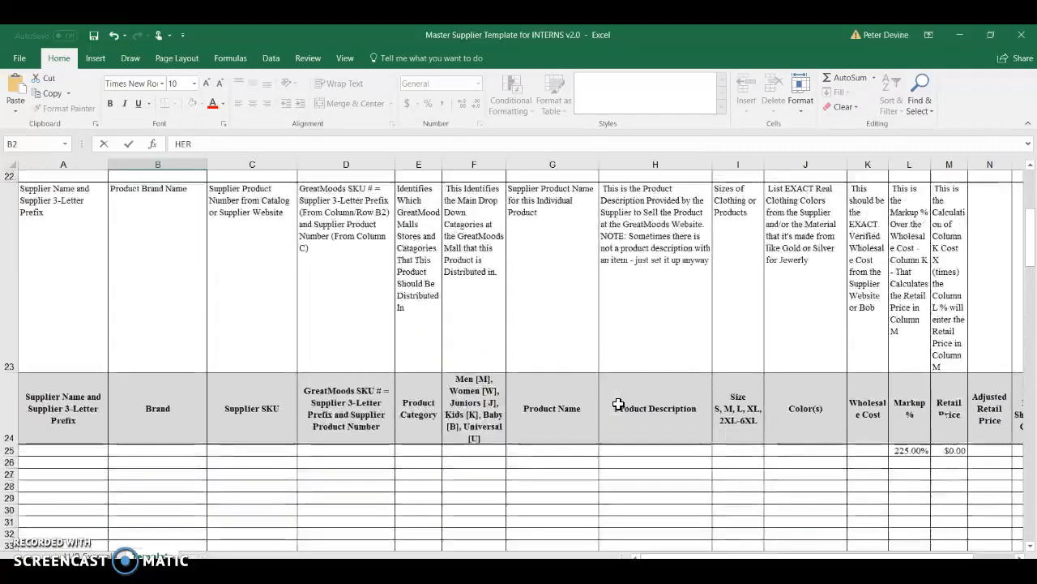
left_click(84, 450)
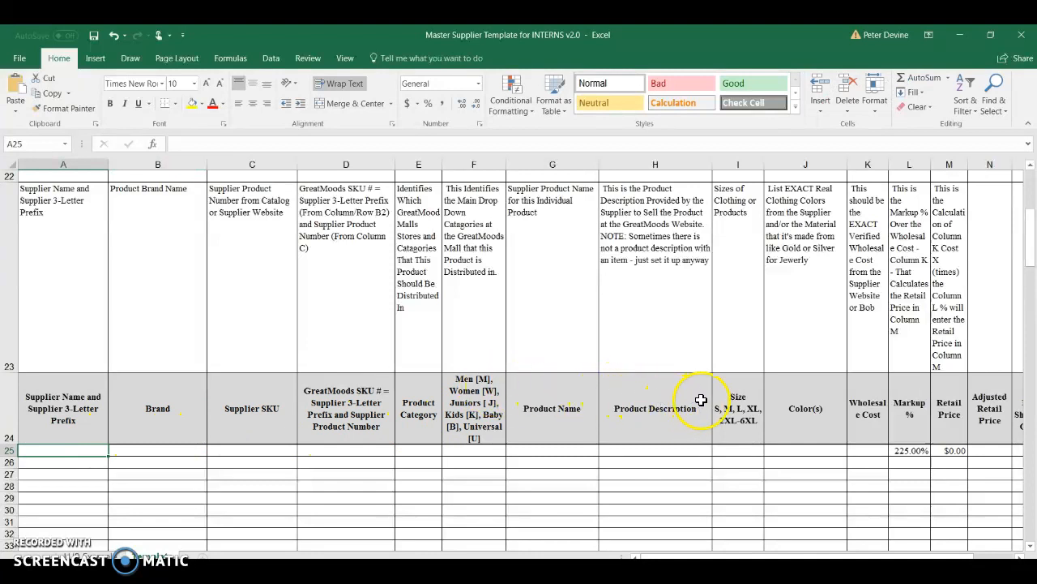
scroll(709, 400, "up", 3)
scroll(710, 400, "up", 4)
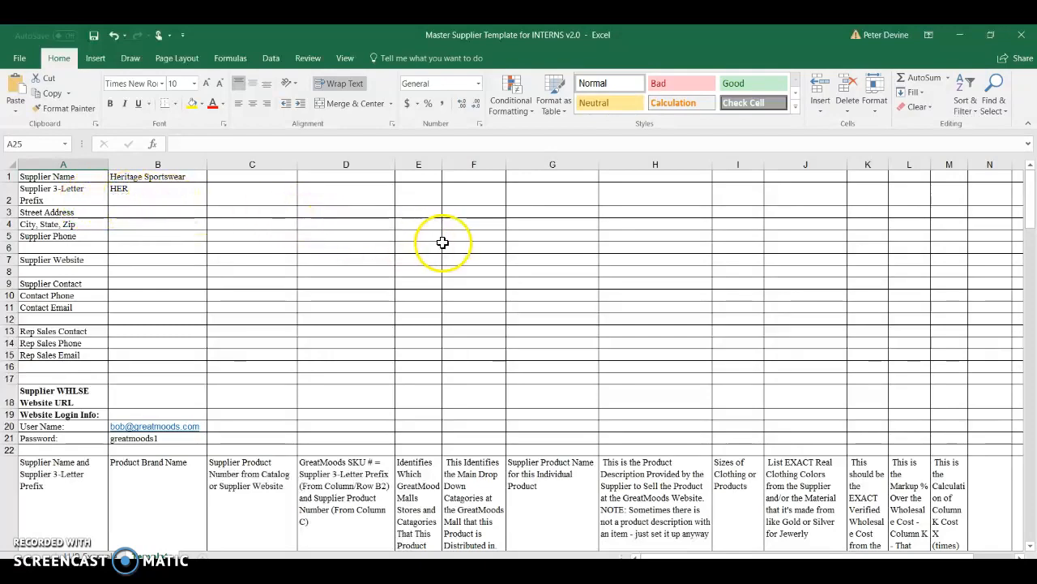
scroll(442, 242, "down", 5)
scroll(442, 242, "down", 3)
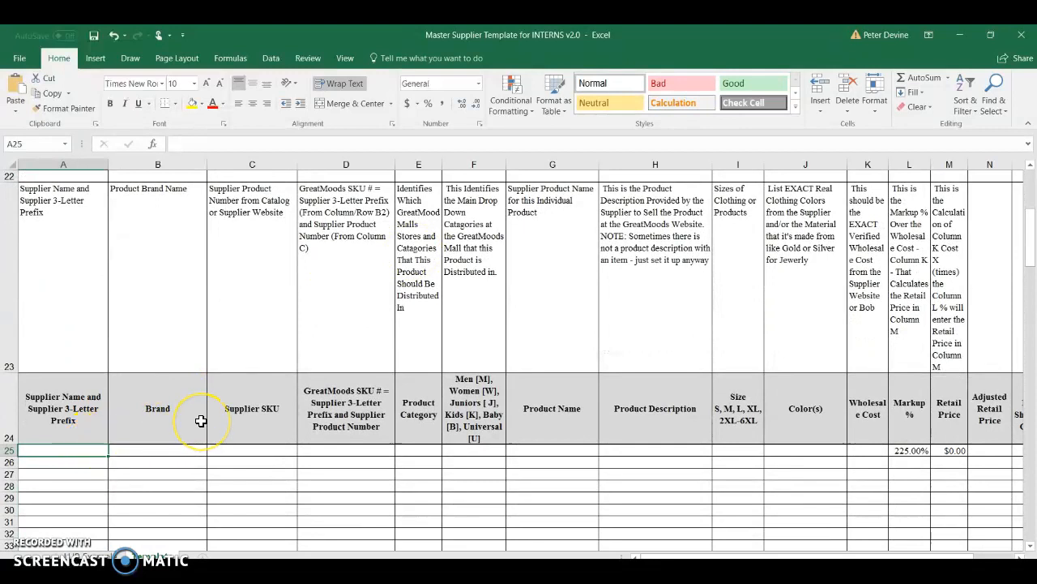
type("Heri")
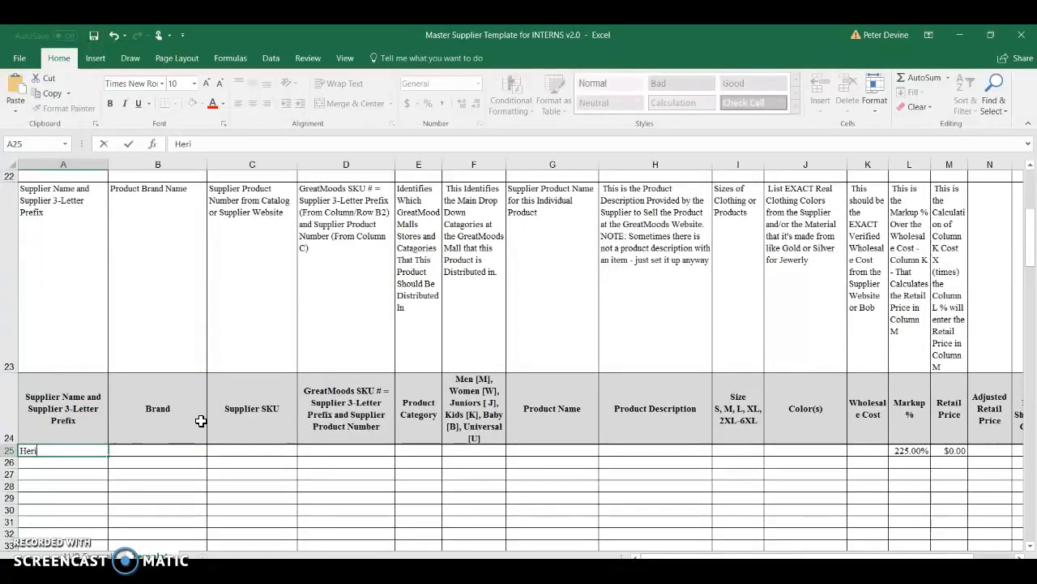
type("tage Sportswear")
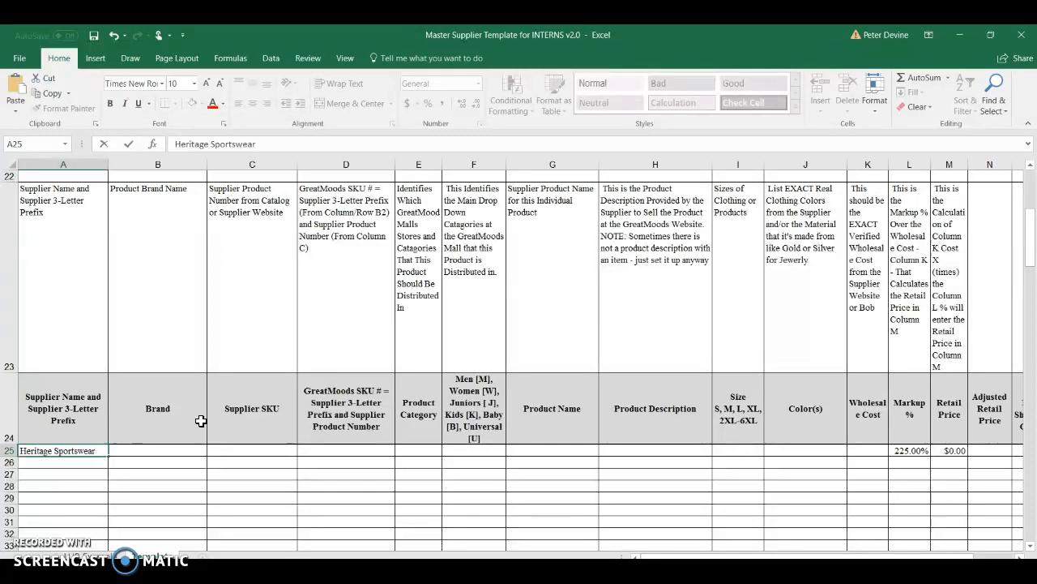
type(" (HER")
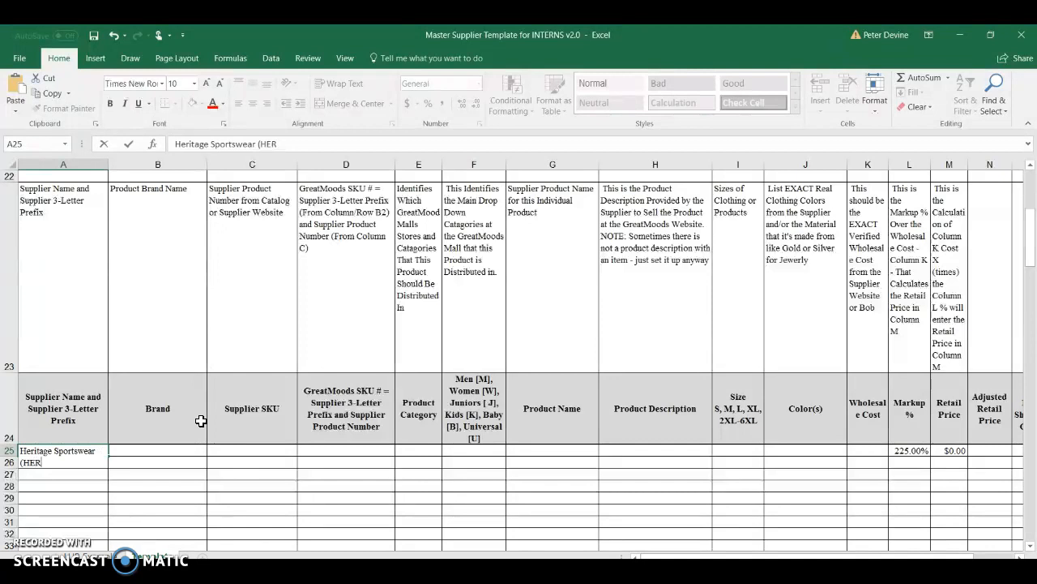
key("Return")
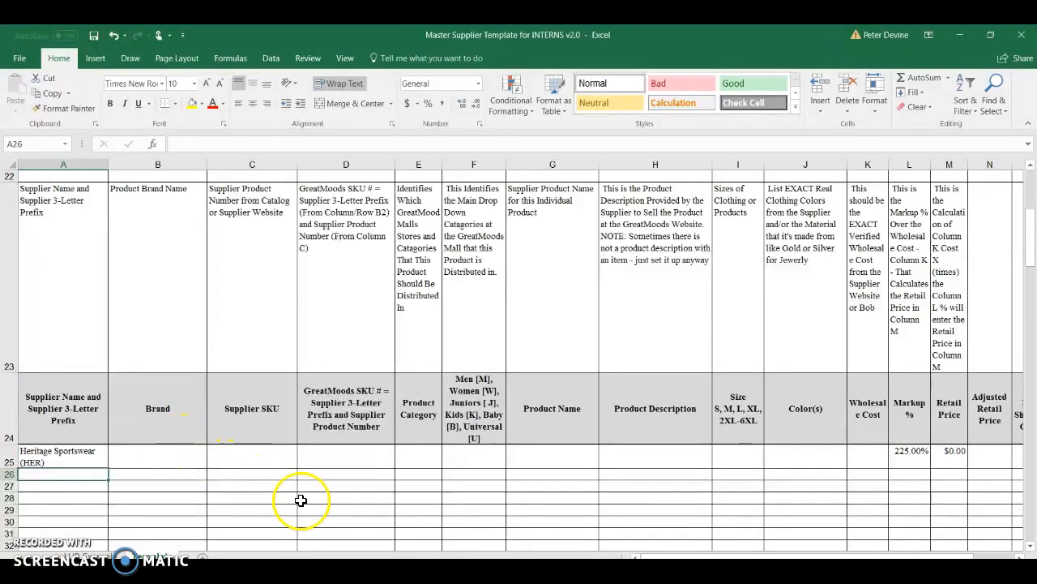
Switch to the Ecwid Control Panel, filter the store's products by SKU HER_BD4193-W, and open the matching product
left_click(446, 570)
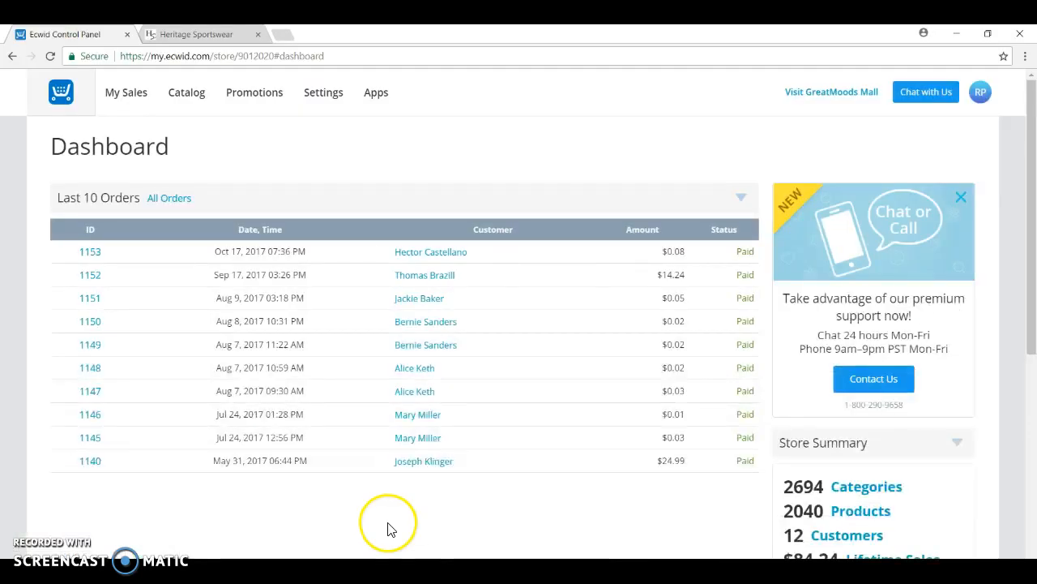
left_click(851, 513)
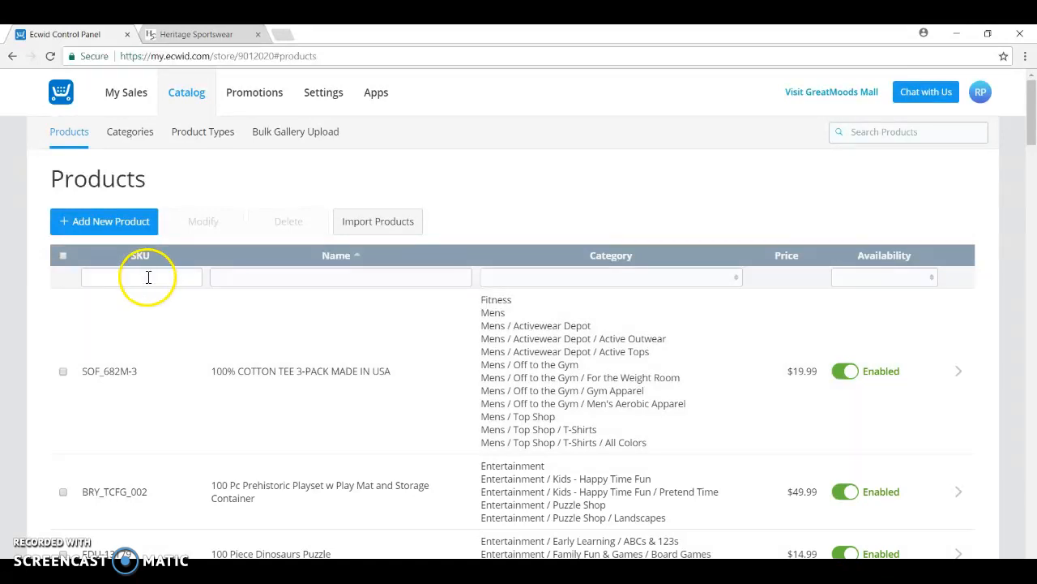
left_click(148, 277)
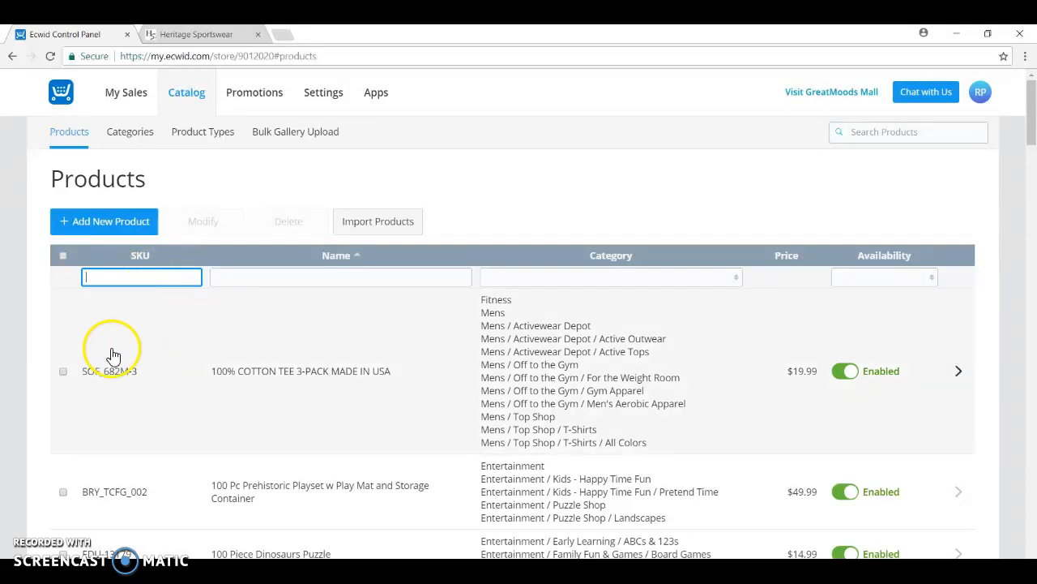
left_click(153, 276)
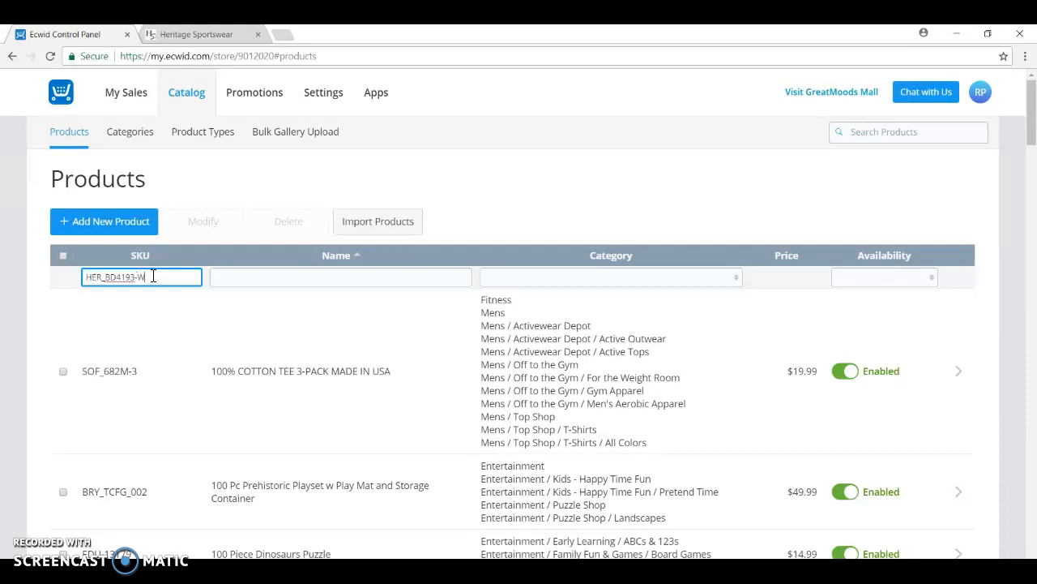
key("Return")
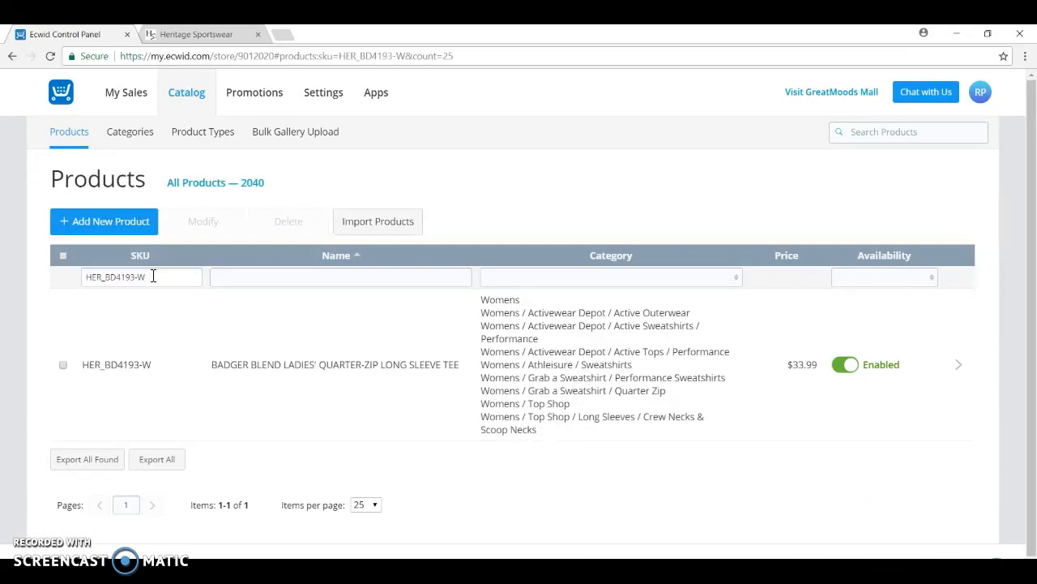
left_click(189, 358)
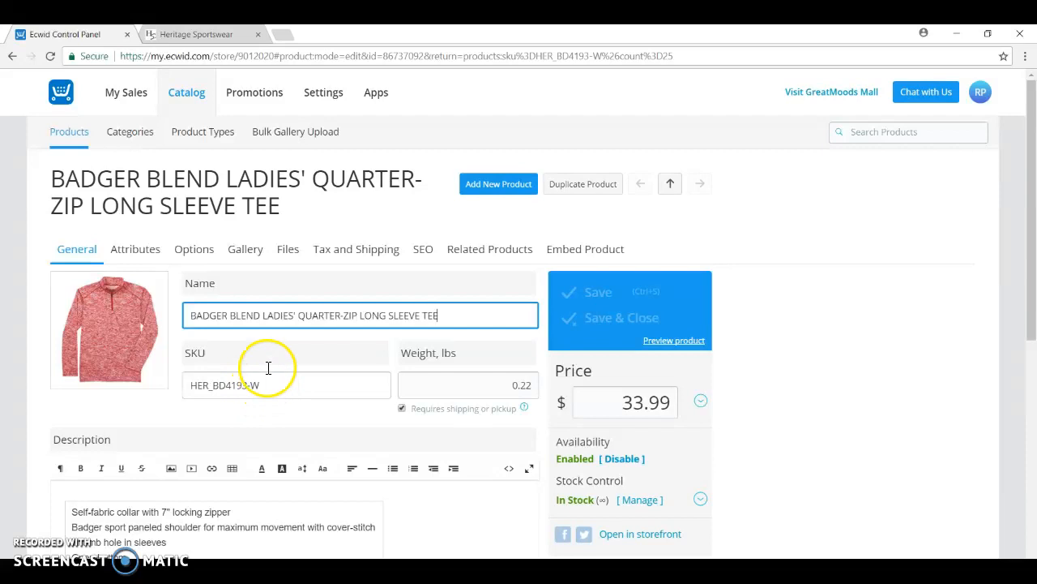
Open the sign-in page on the Heritage Sportswear website
left_click(199, 34)
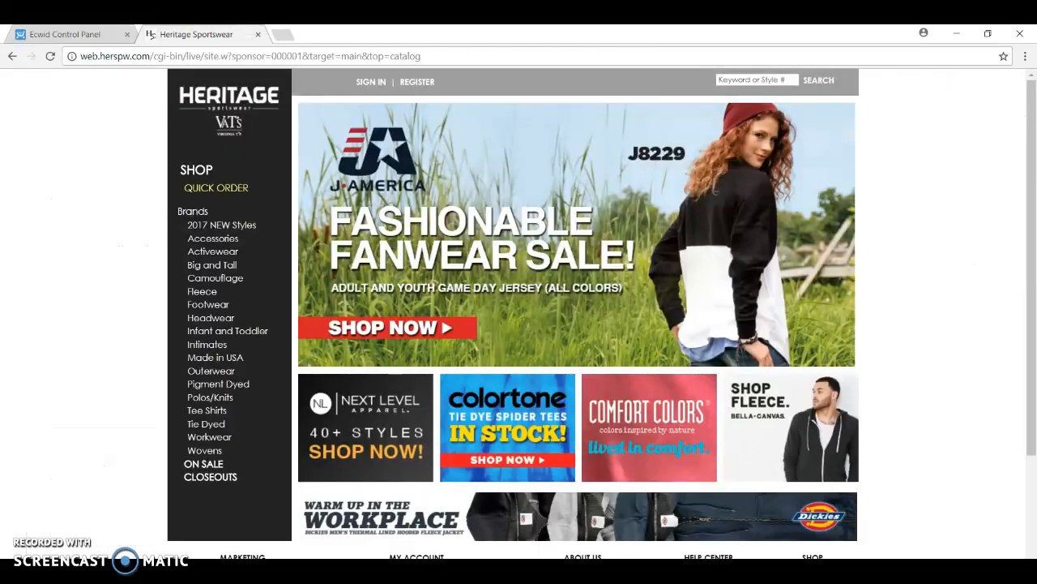
left_click(372, 85)
left_click(501, 209)
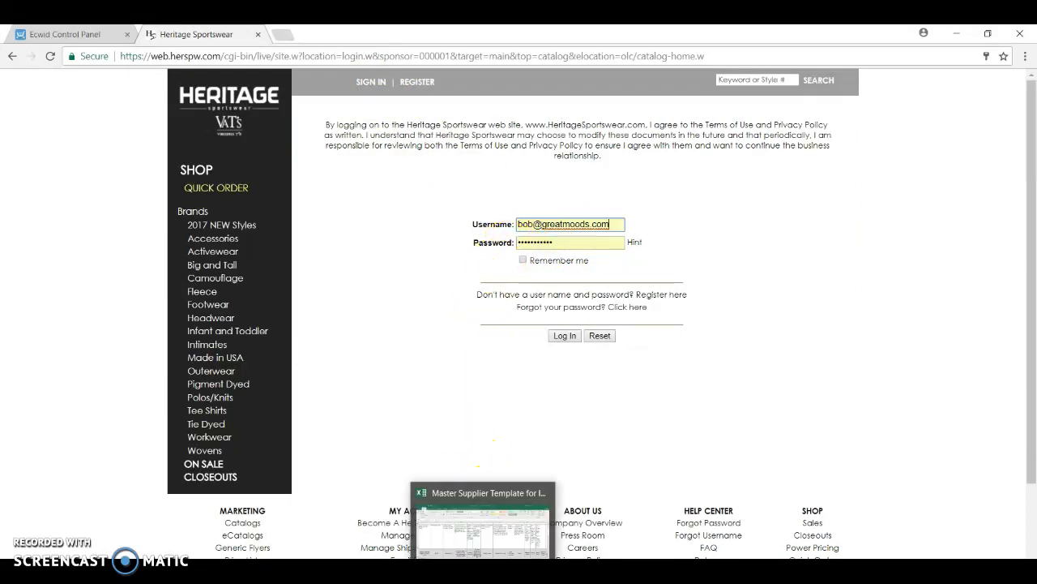
Check the website login info in the Excel template and log in to Heritage Sportswear with the prefilled username and password
left_click(589, 503)
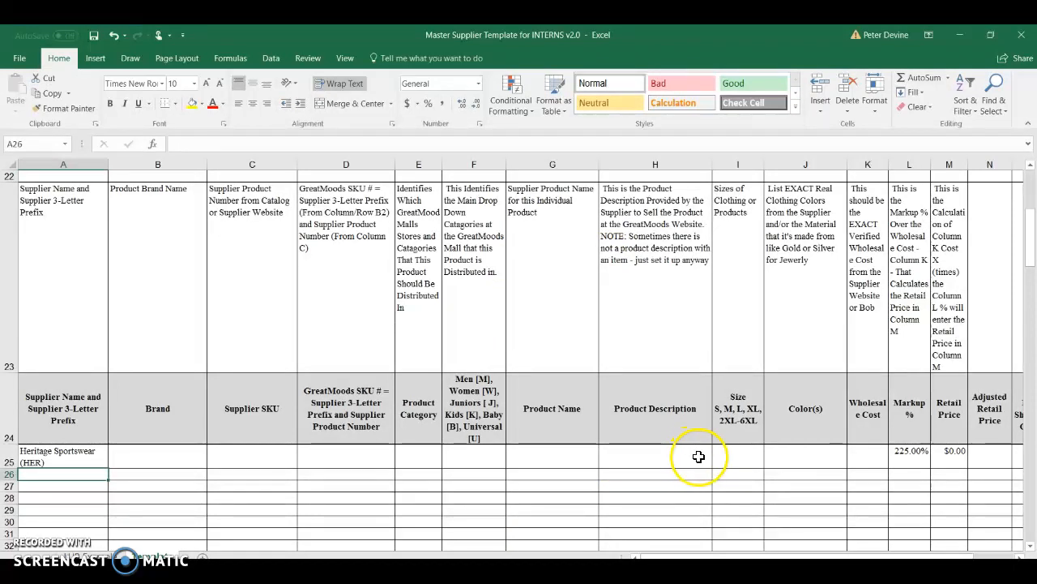
scroll(720, 444, "up", 3)
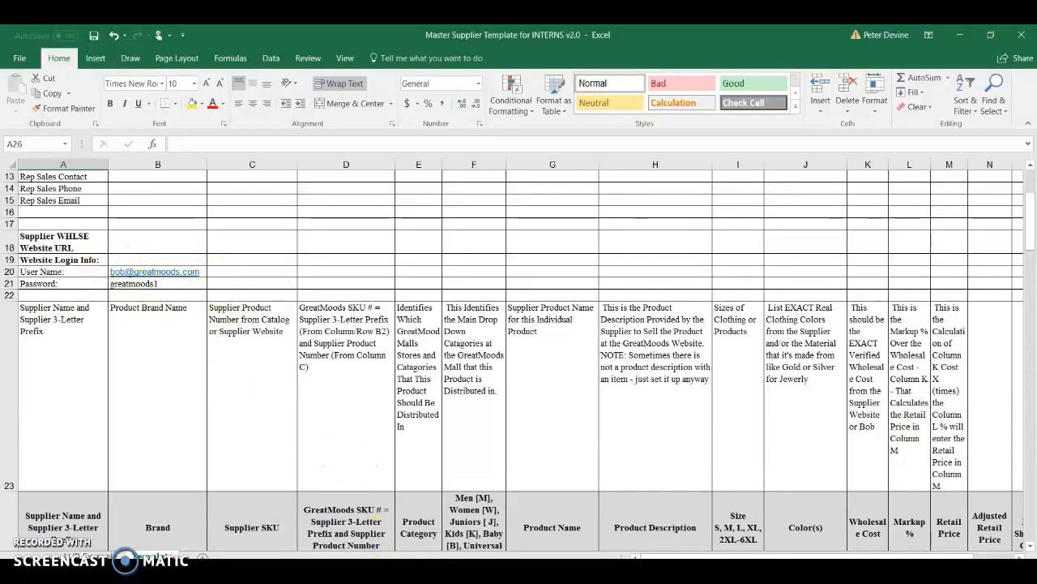
key("alt+Tab")
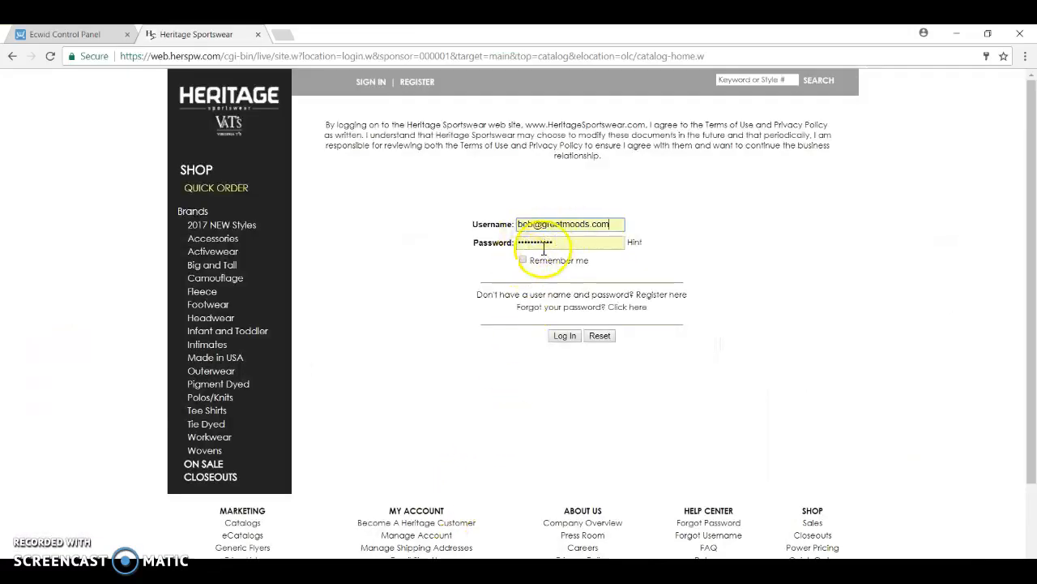
left_click(565, 338)
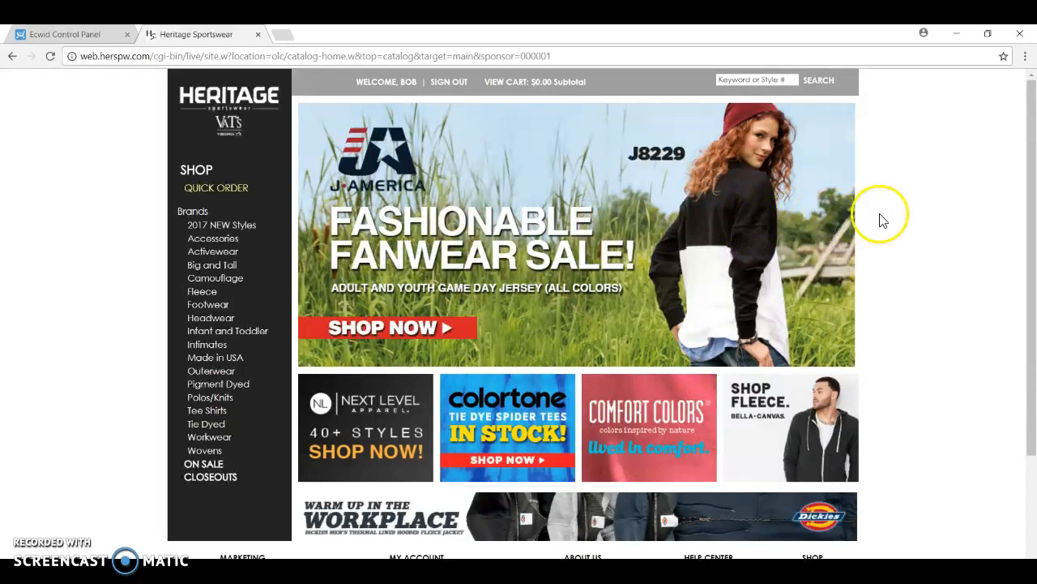
Copy only the supplier product number BD4193 from the SKU of the Badger quarter-zip tee in Ecwid
left_click(66, 34)
left_click(267, 386)
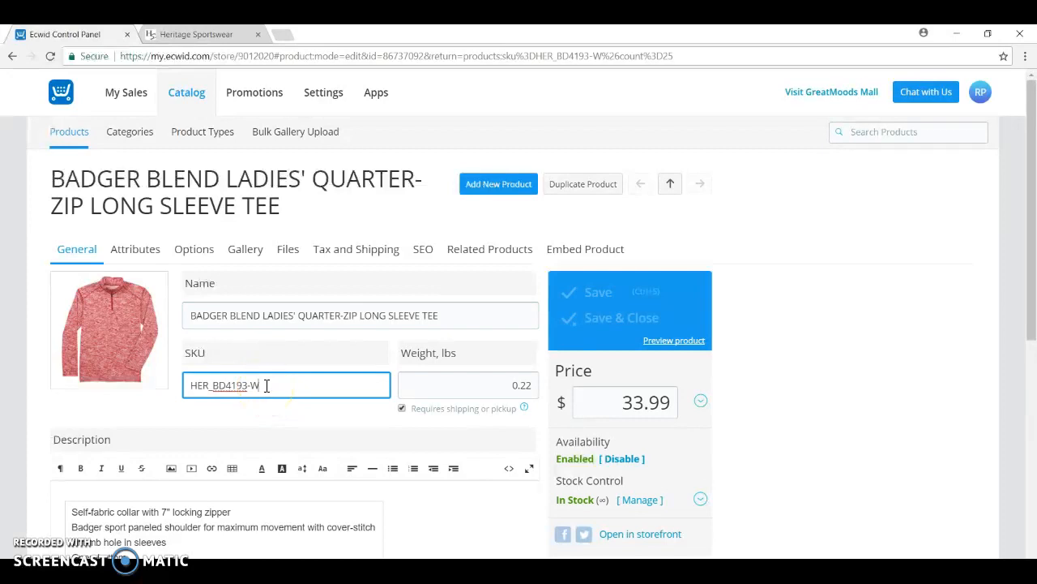
left_click_drag(267, 386, 220, 388)
left_click_drag(228, 388, 245, 387)
left_click(251, 388)
left_click_drag(246, 387, 214, 386)
right_click(216, 387)
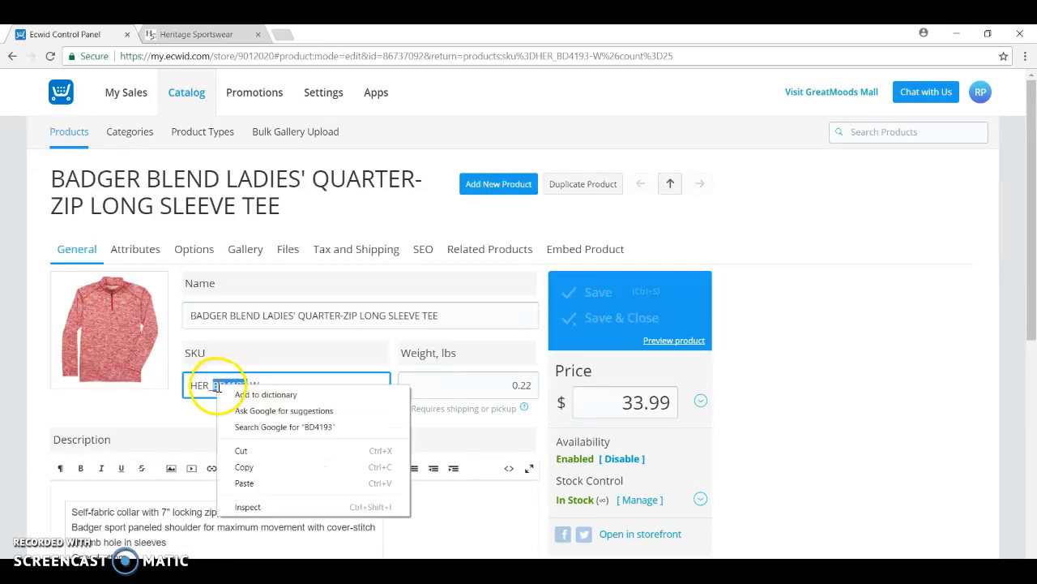
left_click(248, 464)
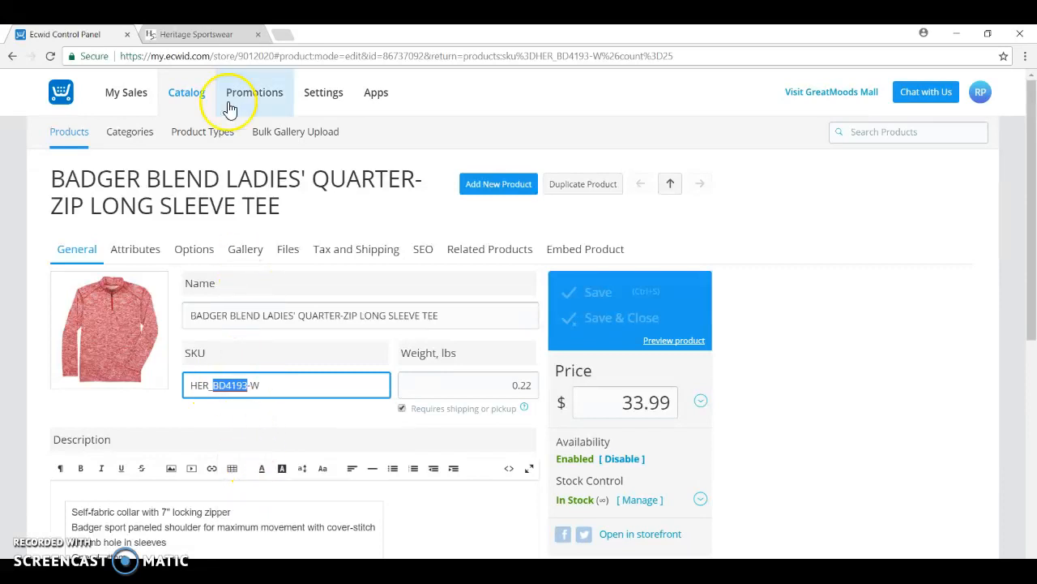
Search the Heritage Sportswear website for the copied style number BD4193 and look over its product page
left_click(195, 34)
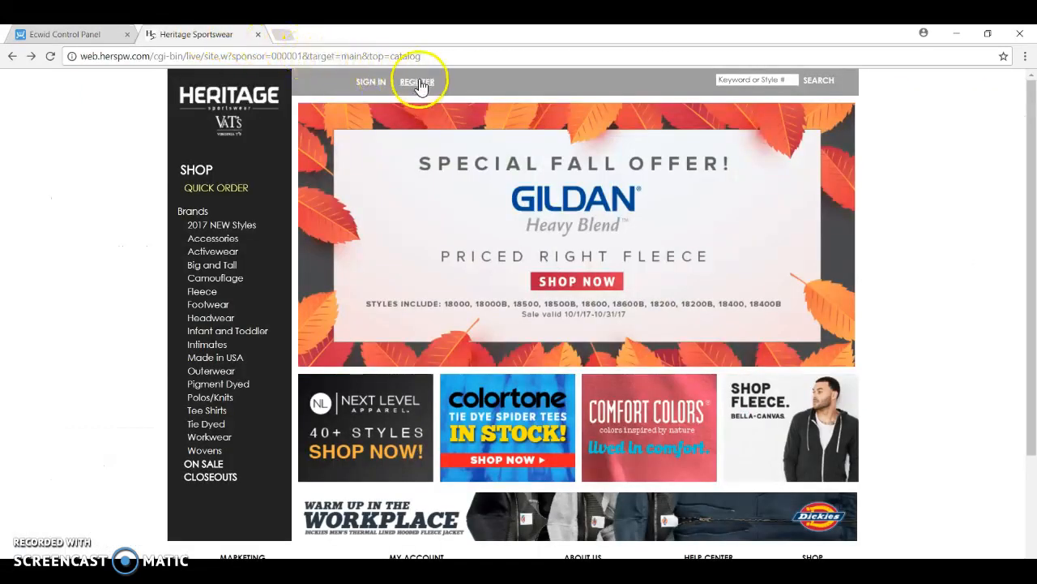
right_click(760, 80)
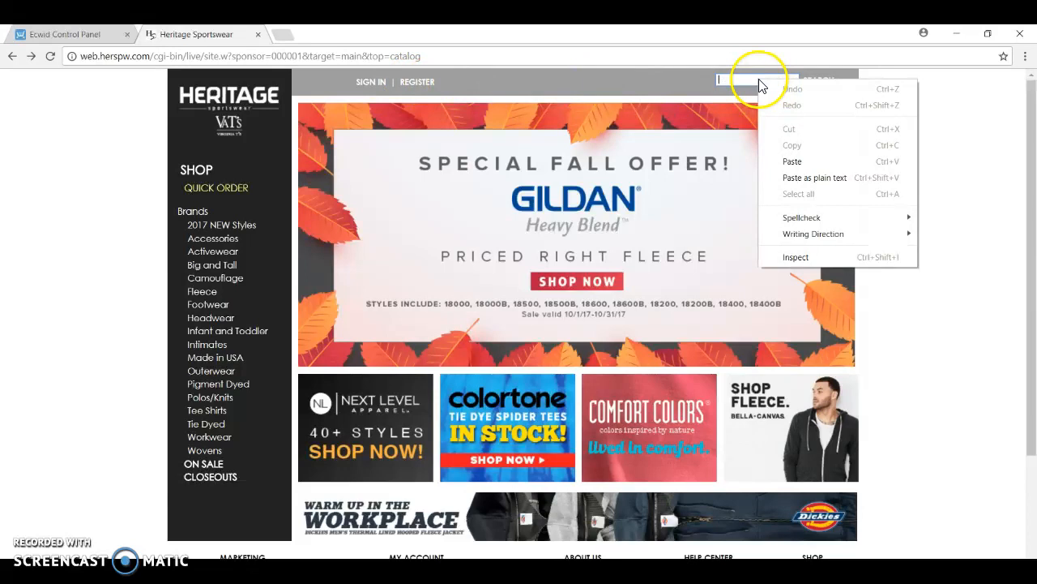
left_click(793, 162)
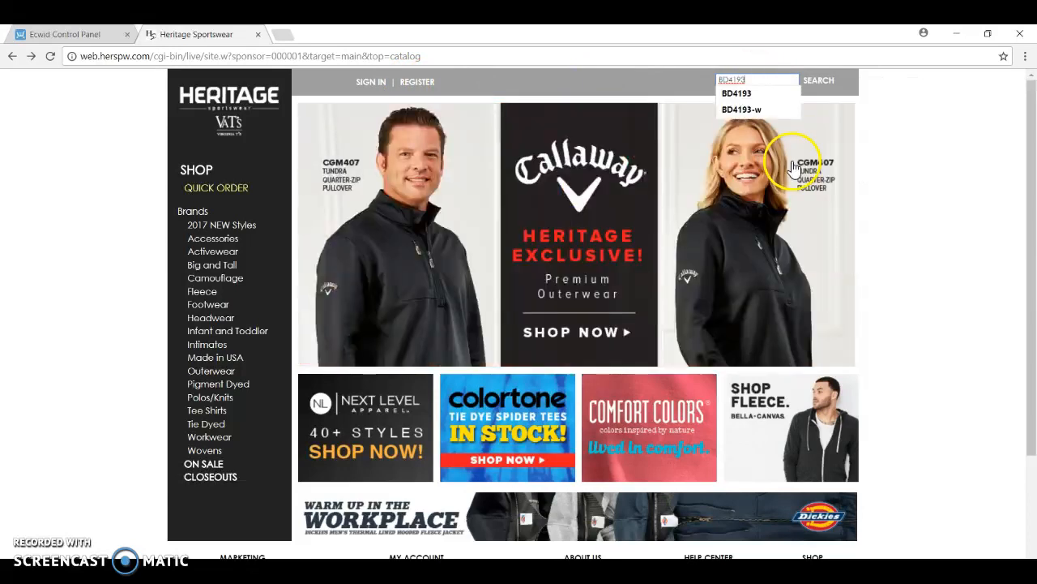
left_click(819, 83)
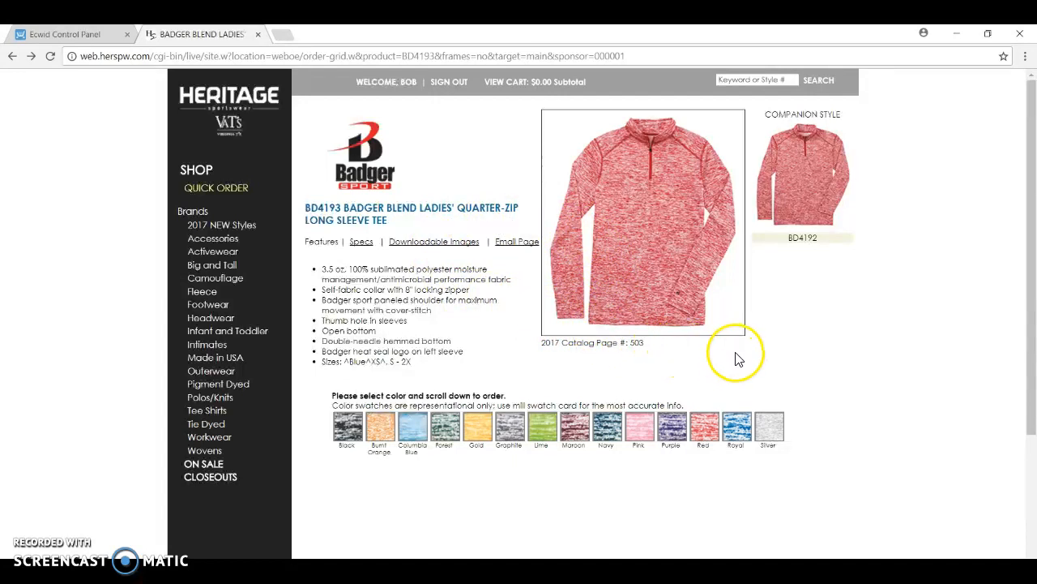
scroll(780, 348, "down", 3)
scroll(786, 352, "up", 3)
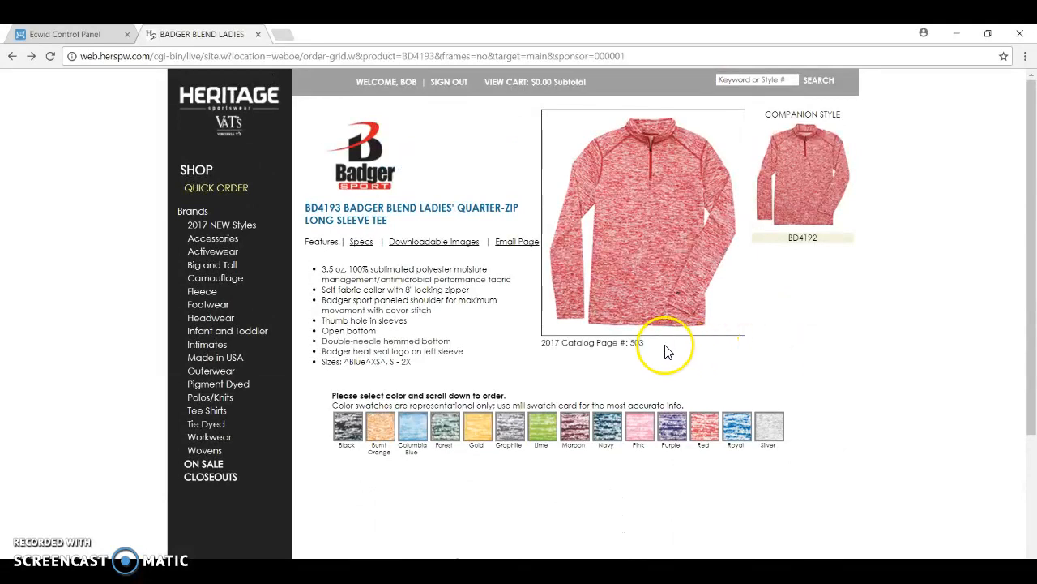
Select the Black color for BD4193 and examine its price and inventory table by size
scroll(670, 350, "down", 1)
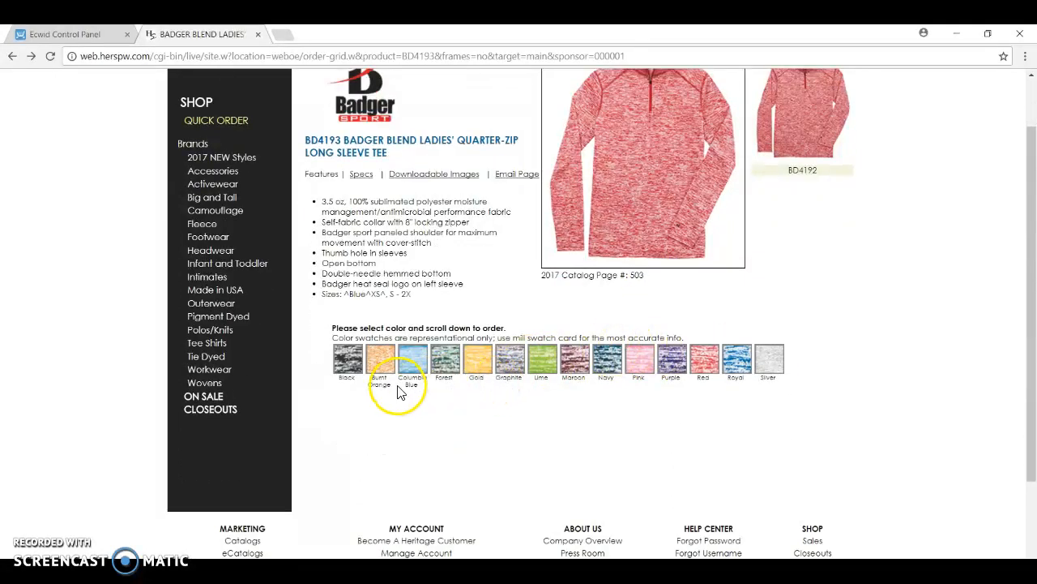
left_click(348, 364)
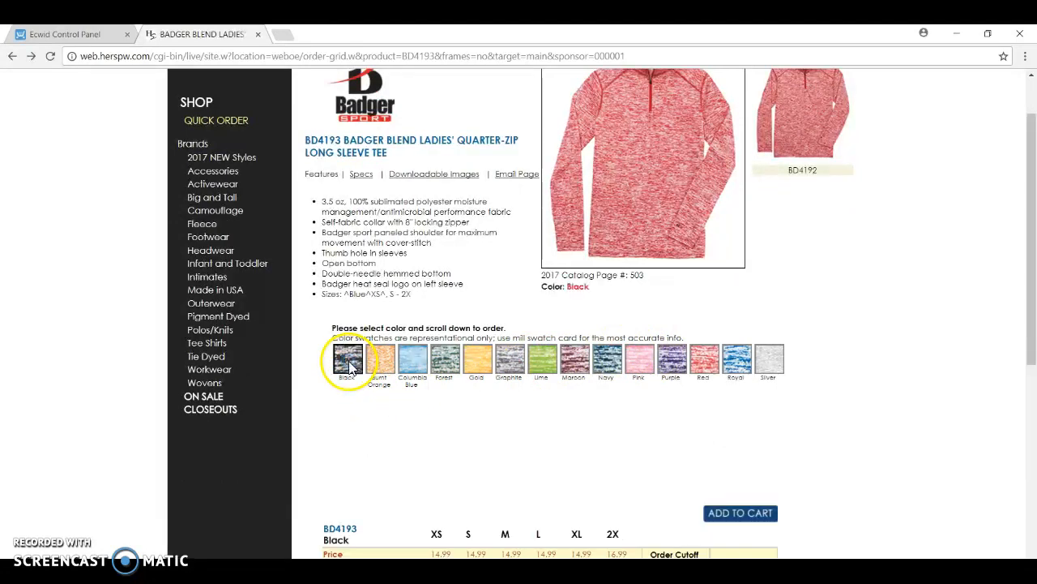
scroll(521, 430, "down", 2)
scroll(523, 434, "down", 1)
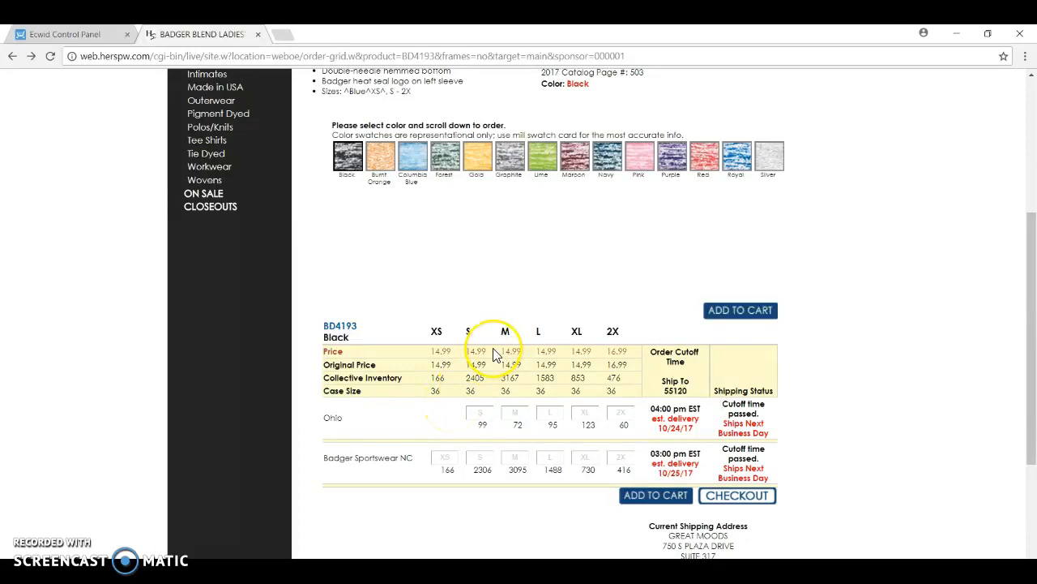
scroll(495, 357, "up", 3)
scroll(494, 362, "down", 3)
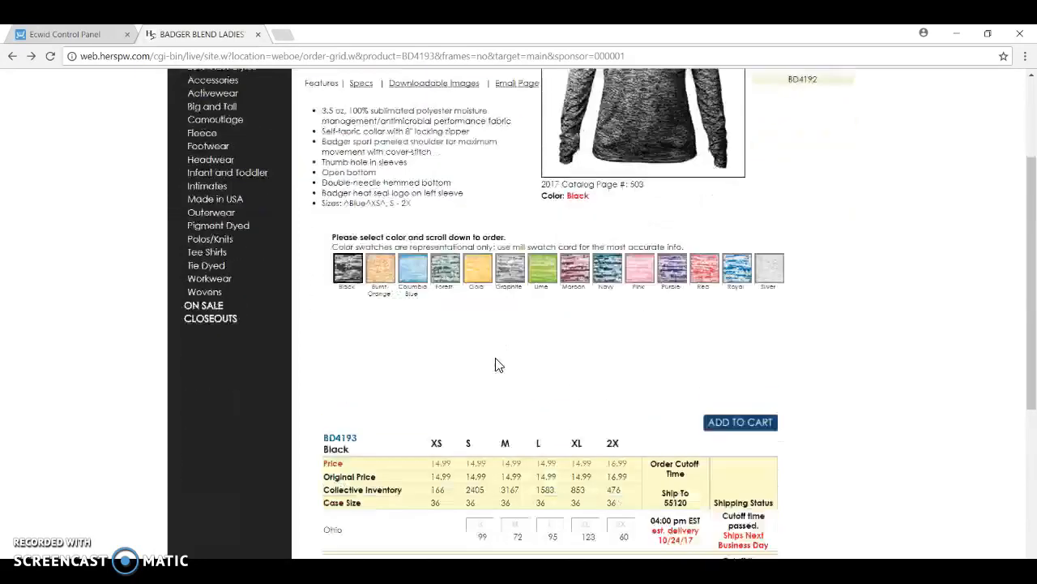
scroll(497, 369, "up", 3)
scroll(499, 370, "down", 2)
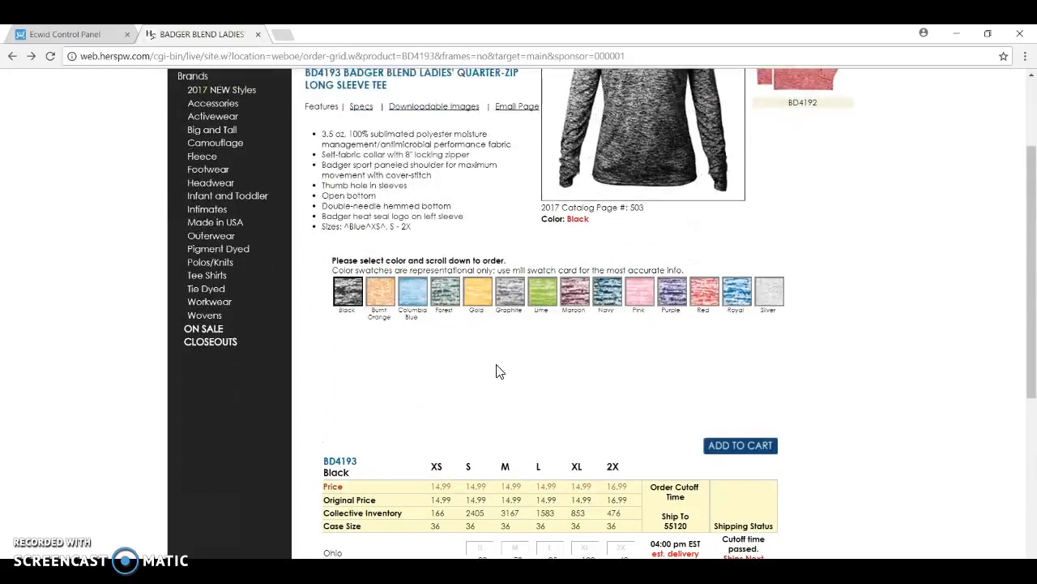
scroll(498, 374, "down", 1)
left_click(490, 380)
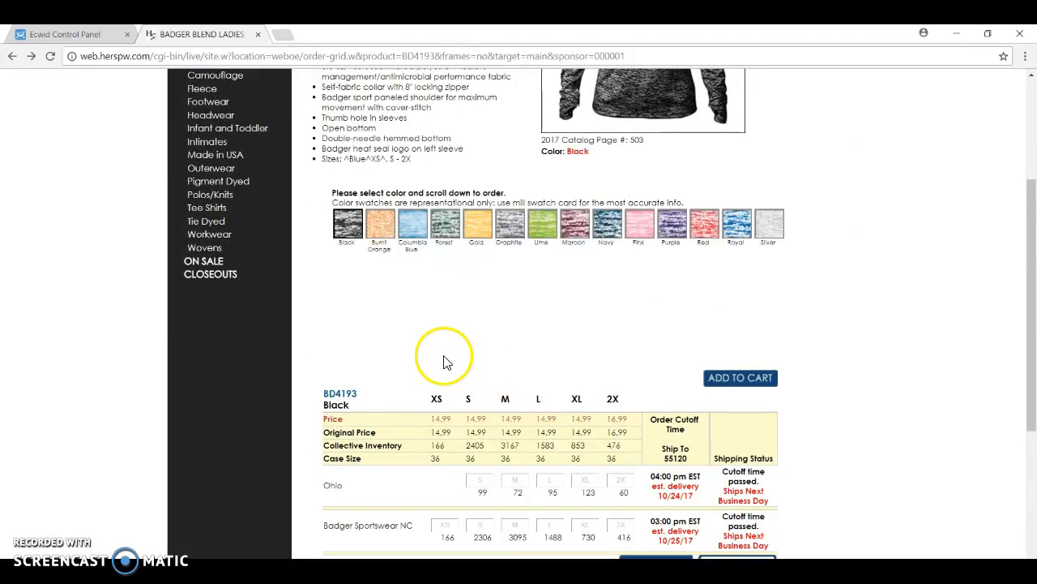
Switch to the Badger quarter-zip tee in Ecwid and try disabling its availability
left_click(86, 32)
left_click(837, 317)
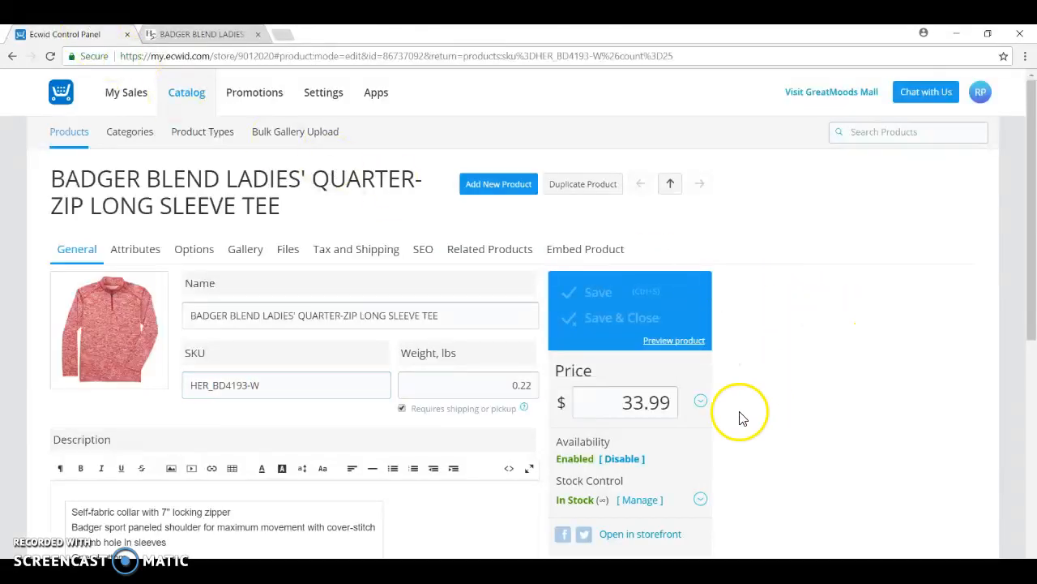
scroll(740, 416, "down", 2)
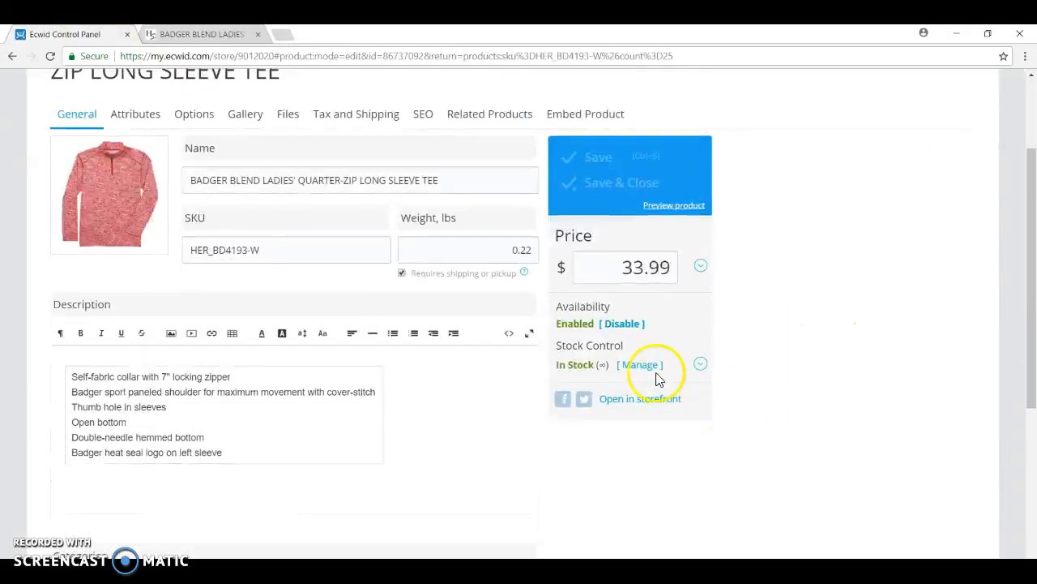
left_click(624, 328)
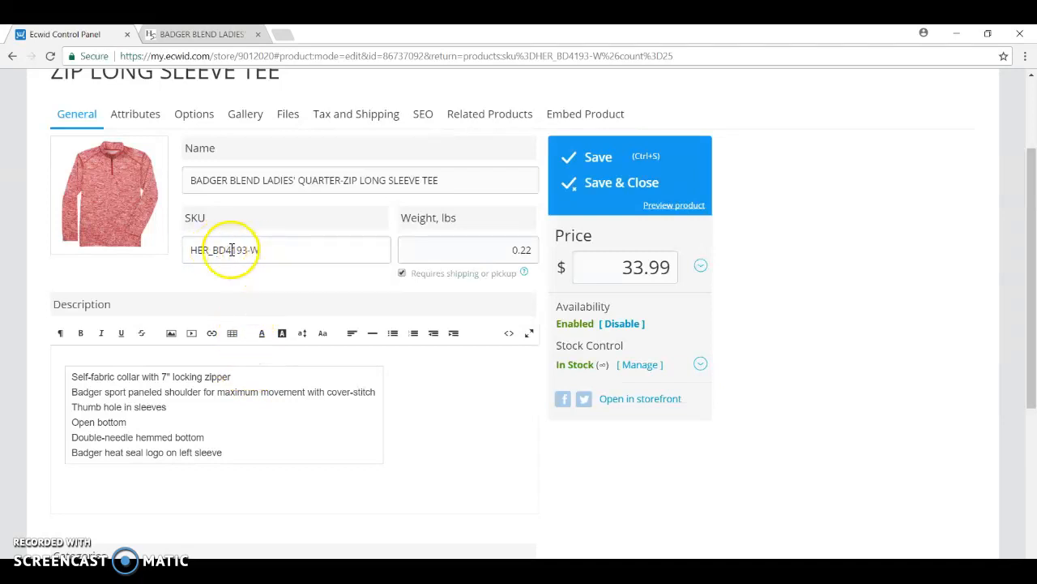
Return to the Heritage Sportswear product page and check the style number in the tee's title
left_click(229, 35)
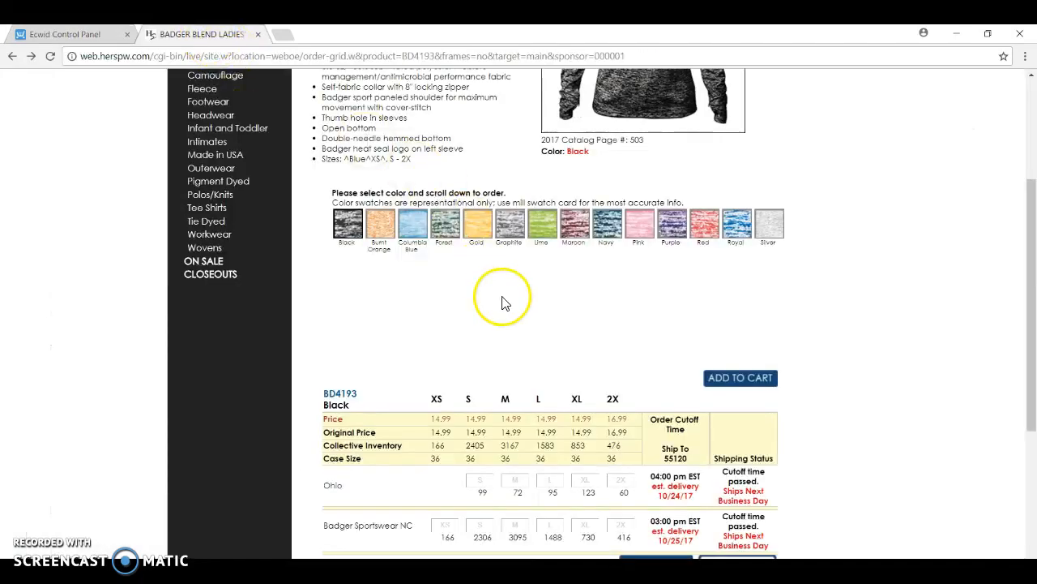
scroll(502, 302, "up", 2)
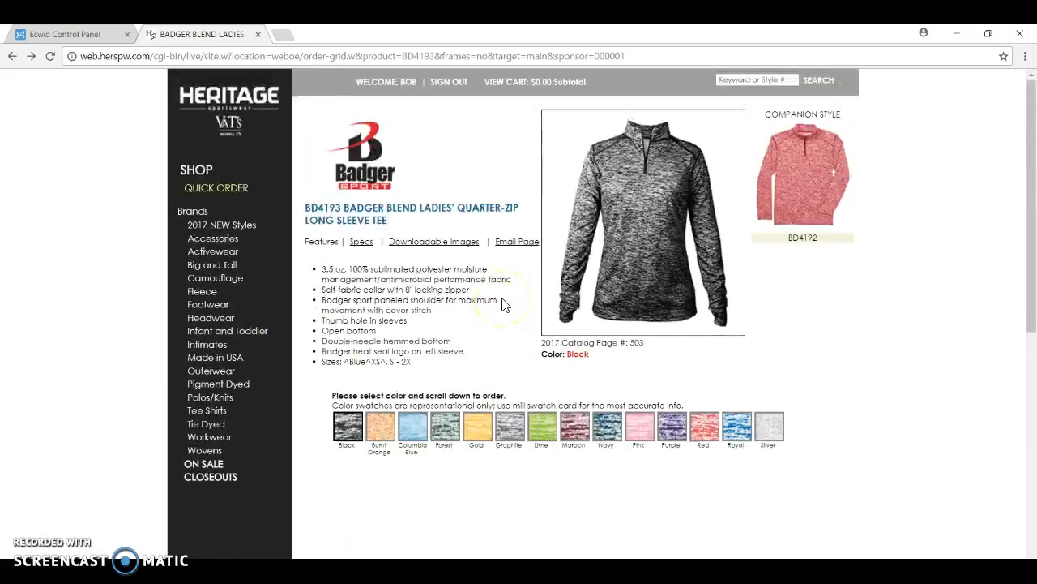
double_click(338, 210)
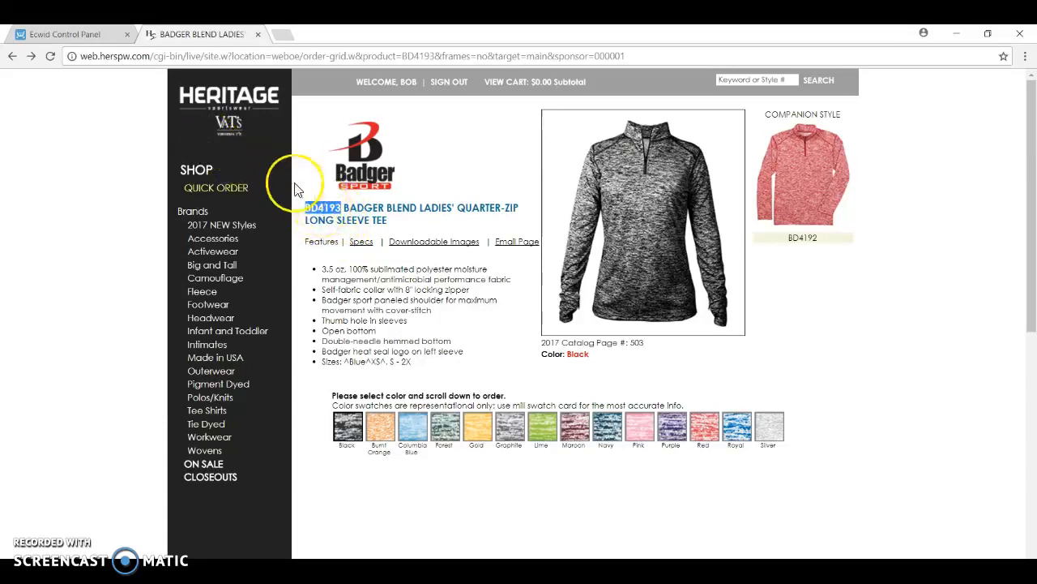
Remove the -W suffix from the tee's SKU in Ecwid so it reads HER_BD4193, and save the product
left_click(98, 37)
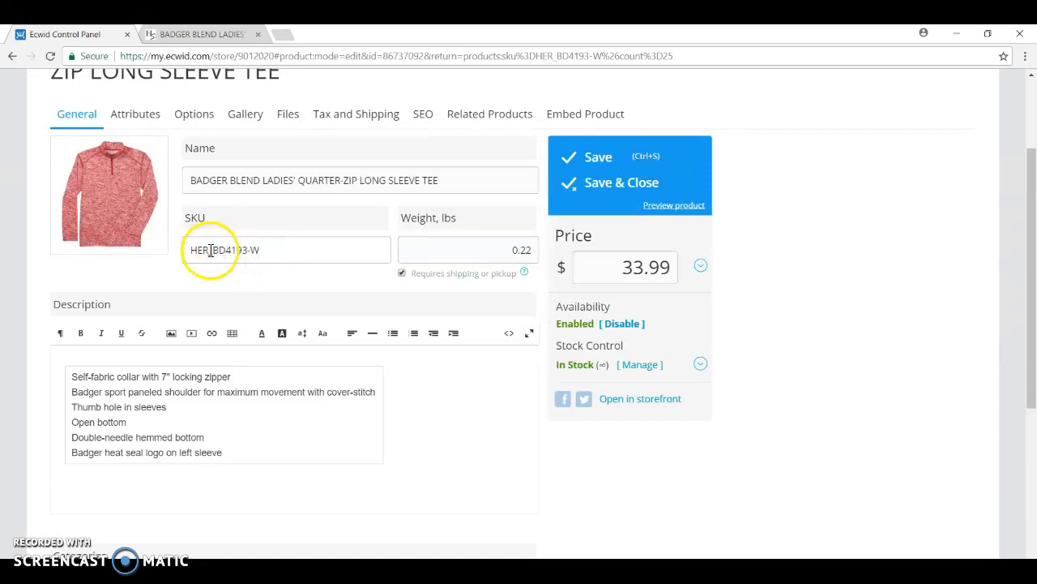
left_click(262, 250)
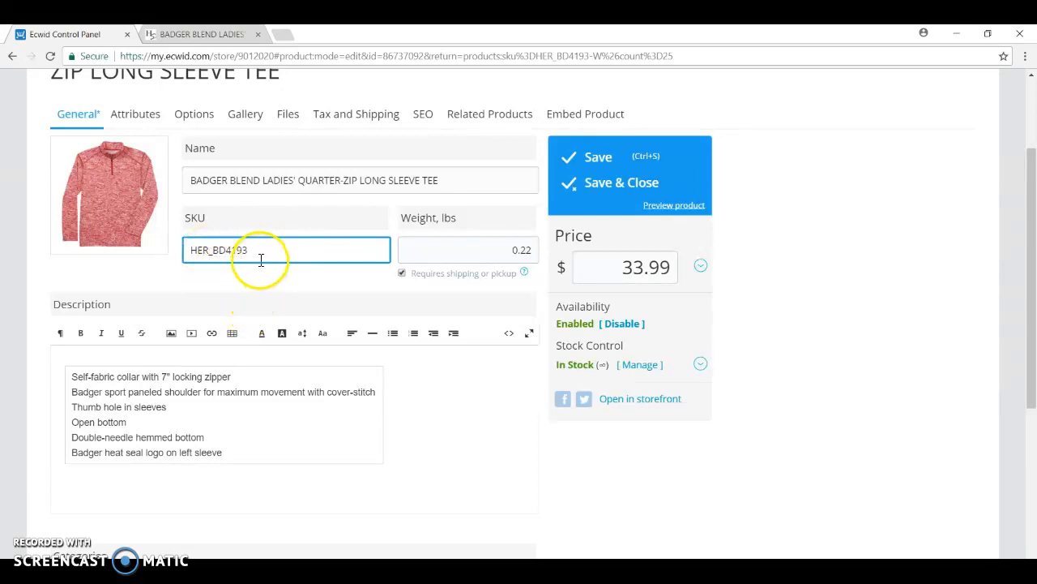
left_click(596, 160)
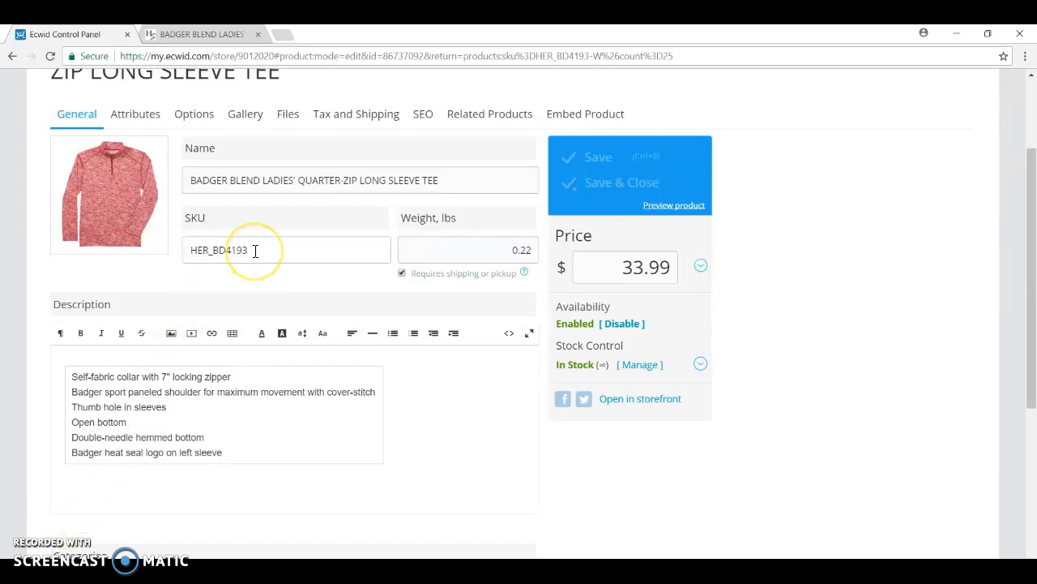
Copy the SKU HER_BD4193 from Ecwid and paste it into the GreatMoods SKU cell D25 of the Excel template
left_click_drag(254, 251, 187, 251)
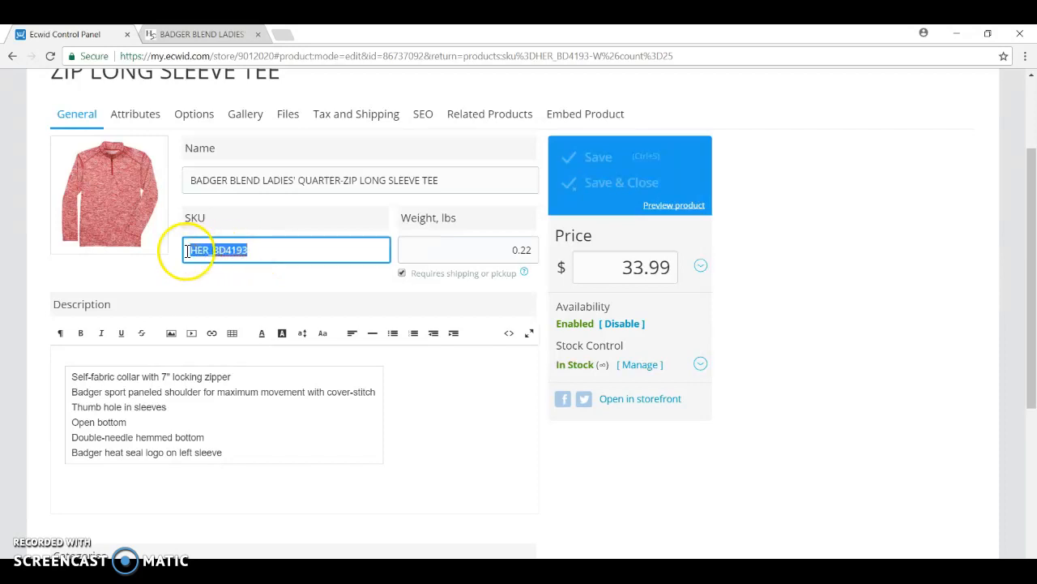
right_click(205, 252)
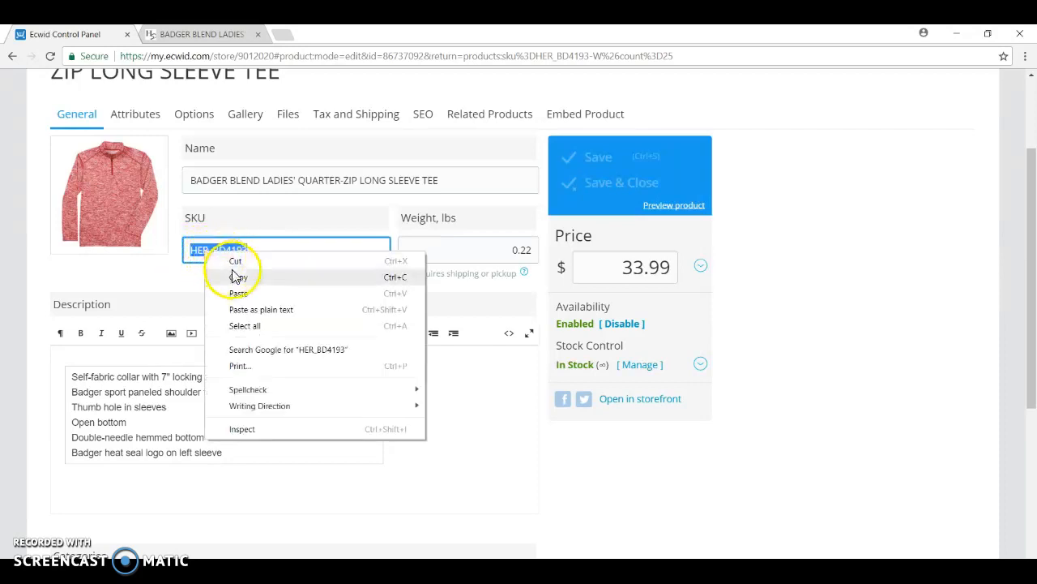
left_click(238, 279)
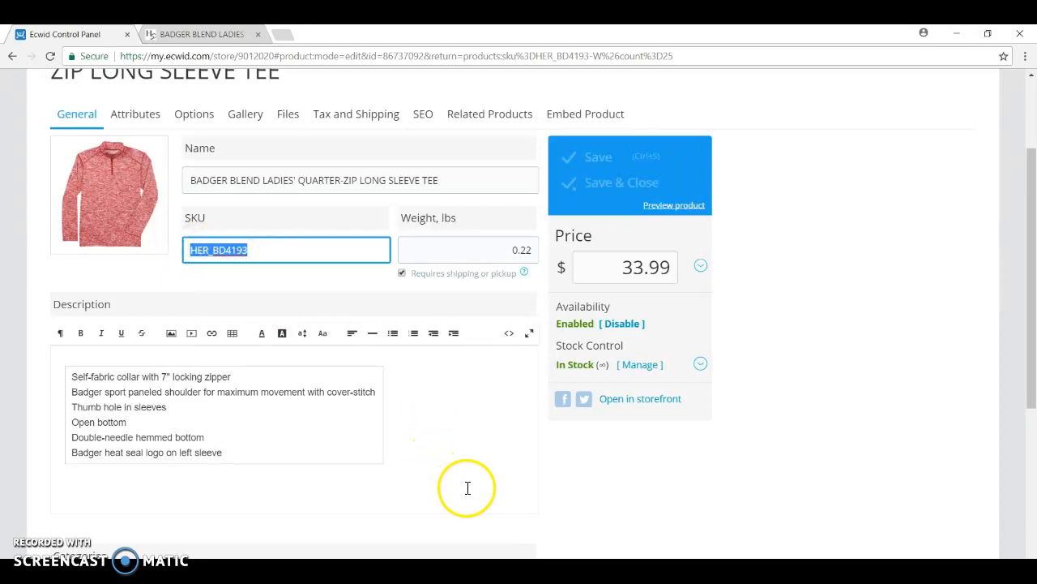
mouse_move(484, 571)
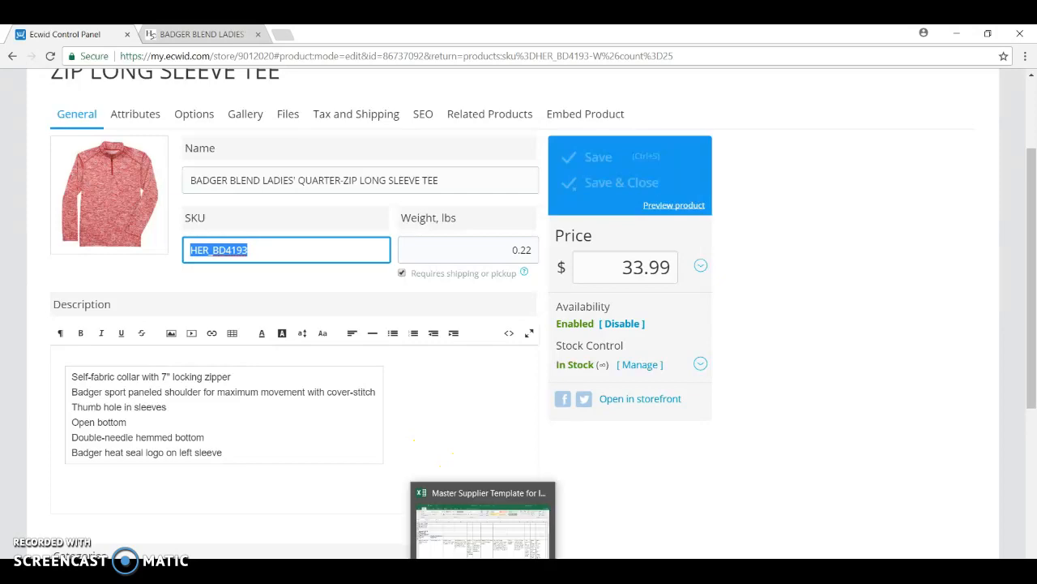
left_click(484, 527)
scroll(643, 463, "down", 4)
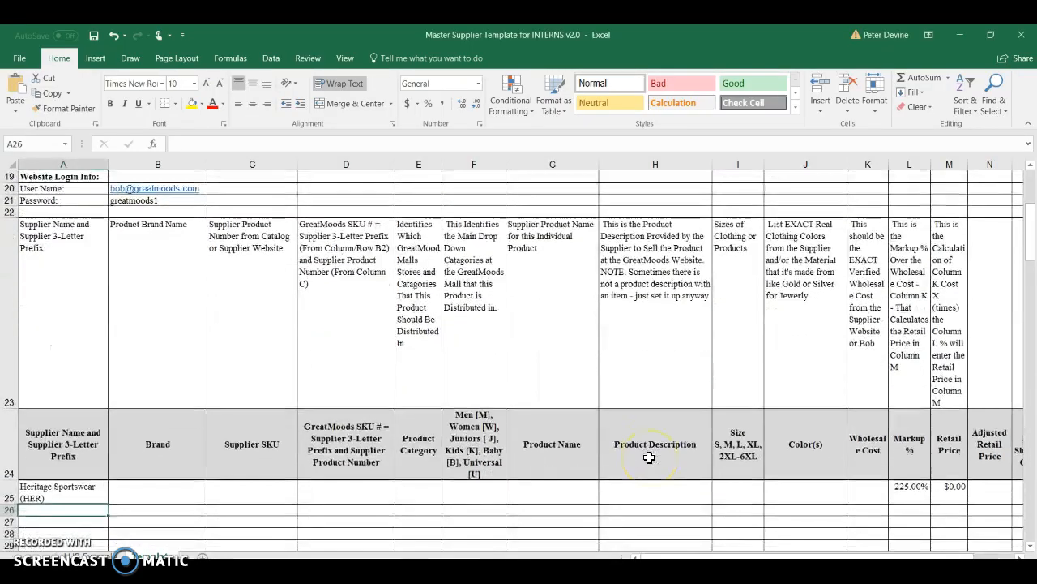
scroll(650, 457, "up", 1)
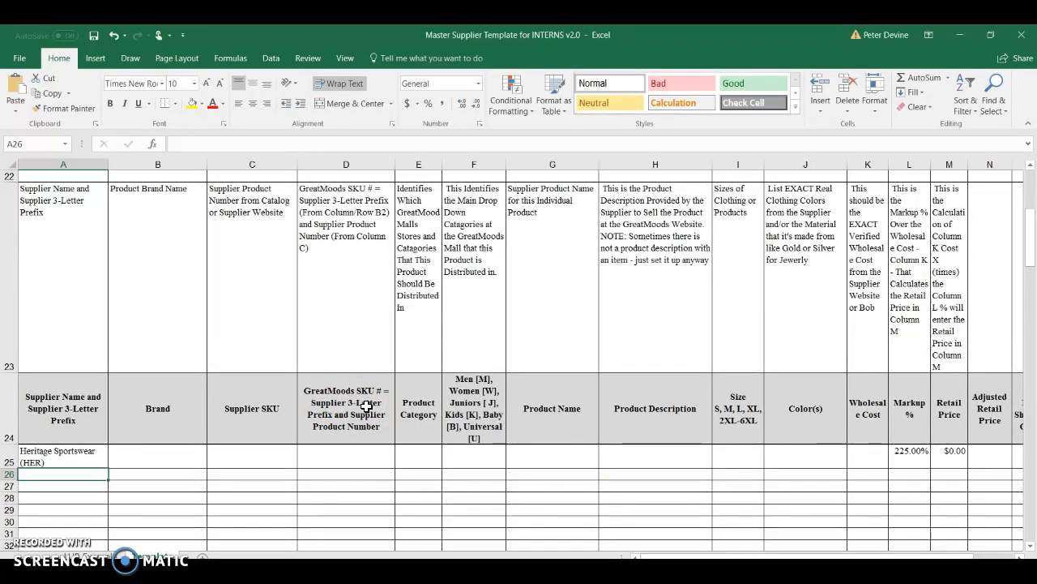
left_click(338, 456)
right_click(338, 457)
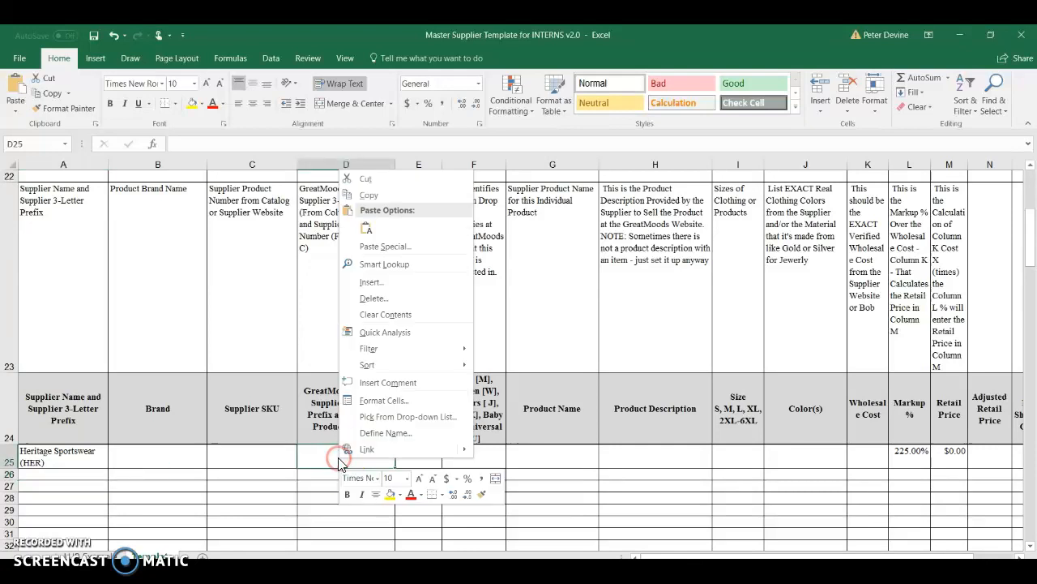
left_click(365, 231)
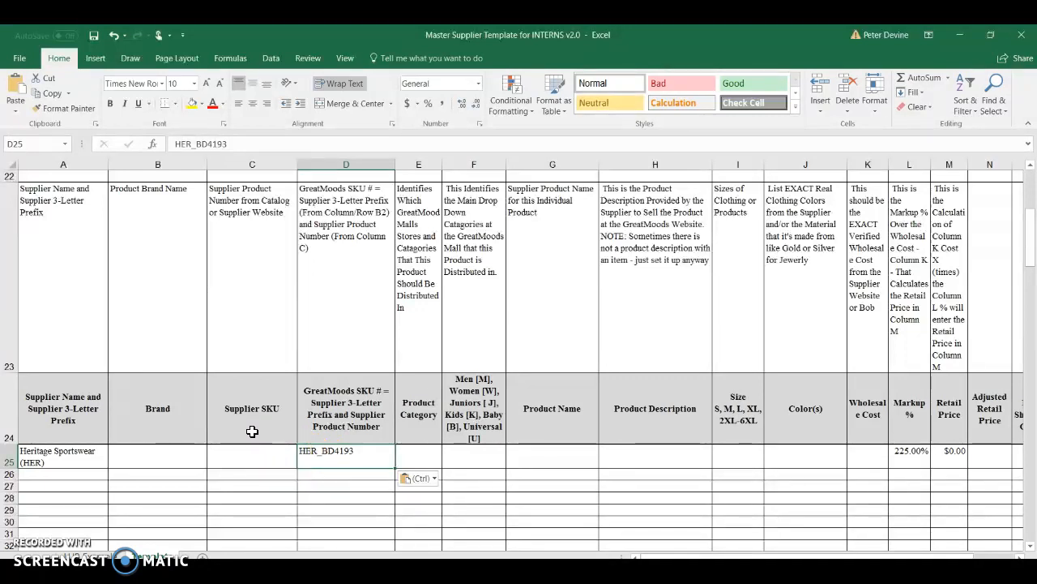
Enter BD4193 as the Supplier SKU in cell C25
left_click(287, 454)
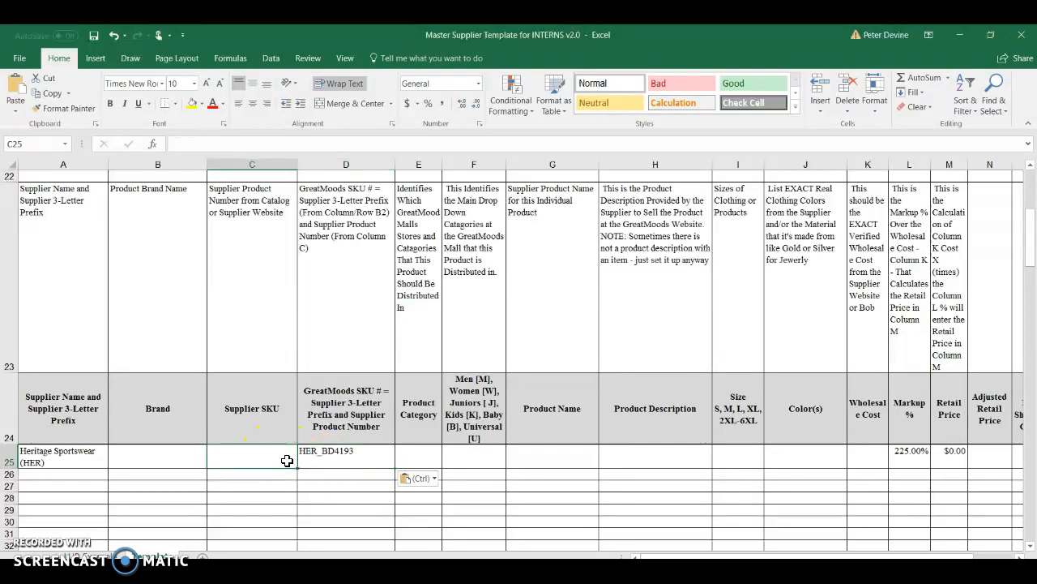
type("B")
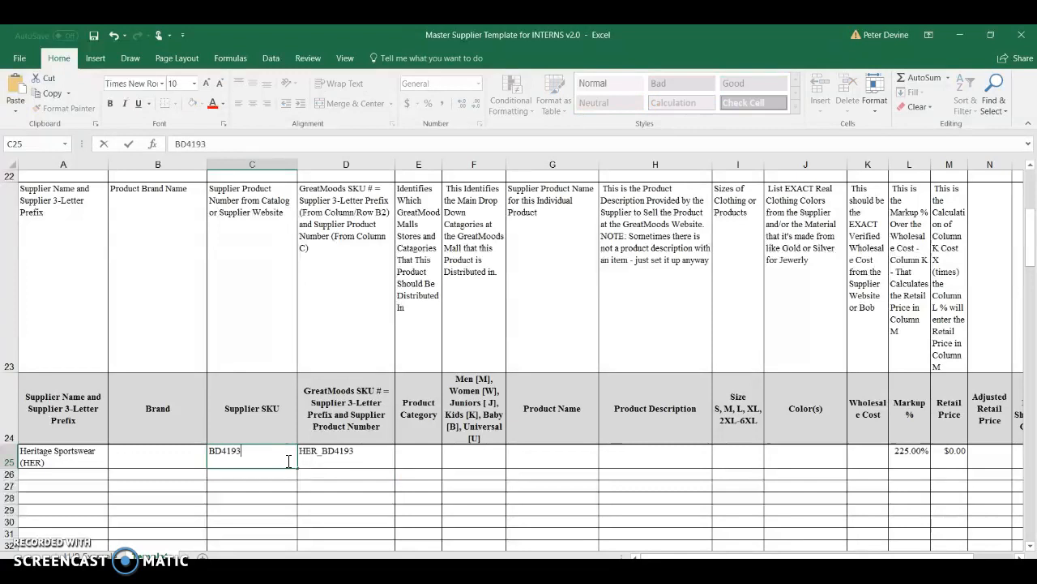
type("D4193")
key("Return")
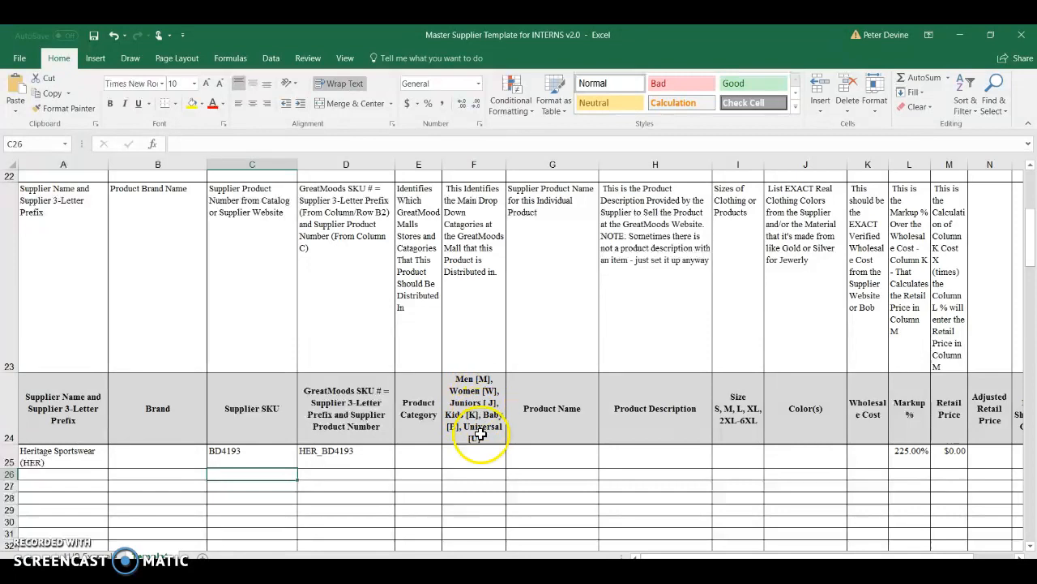
Check the tee's product name in Ecwid for the gender group it belongs to
scroll(478, 430, "down", 1)
scroll(481, 399, "up", 1)
scroll(481, 398, "up", 1)
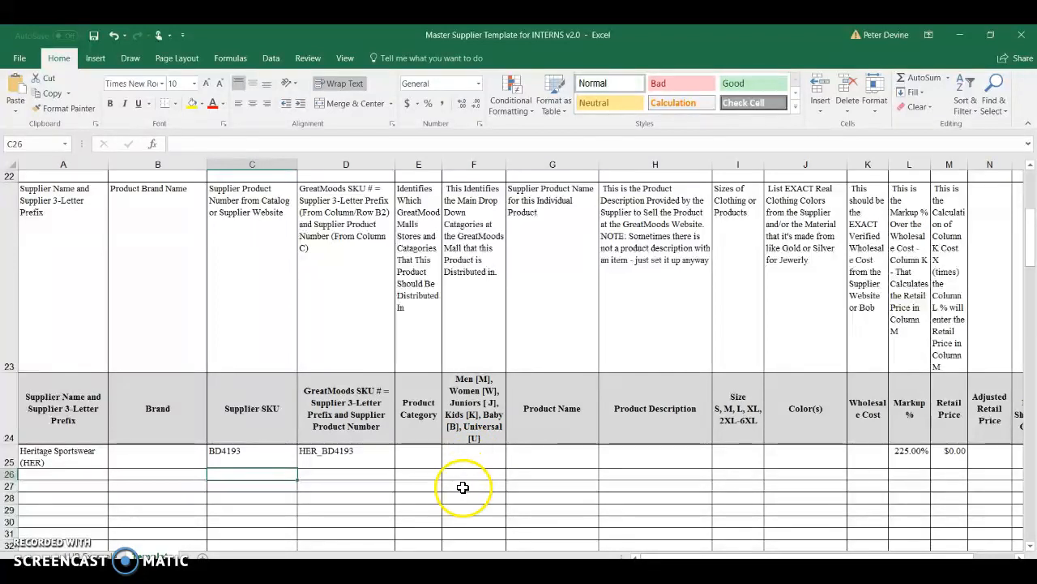
key("alt+Tab")
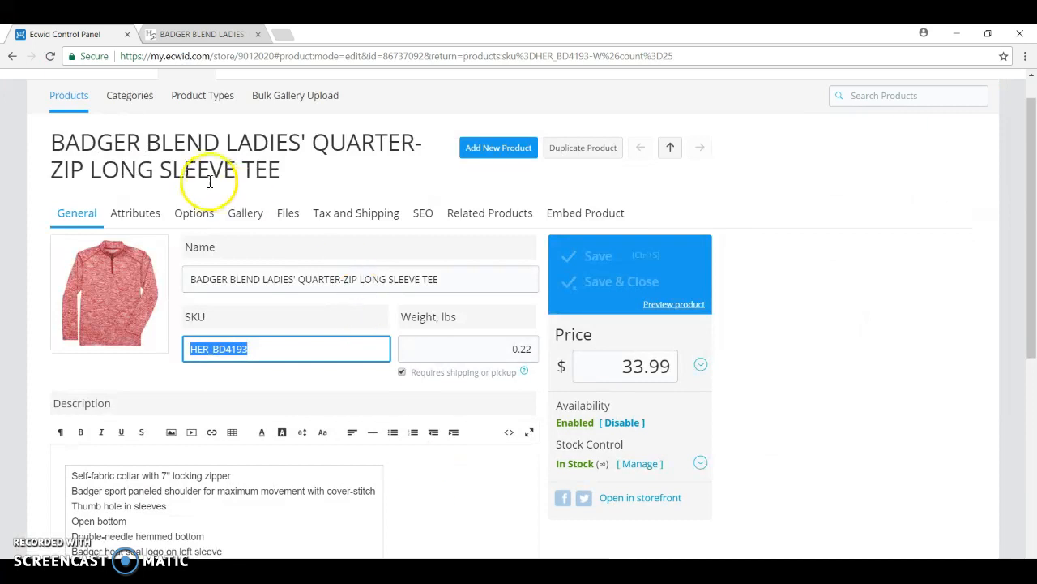
left_click(358, 180)
left_click_drag(228, 142, 300, 144)
left_click(320, 166)
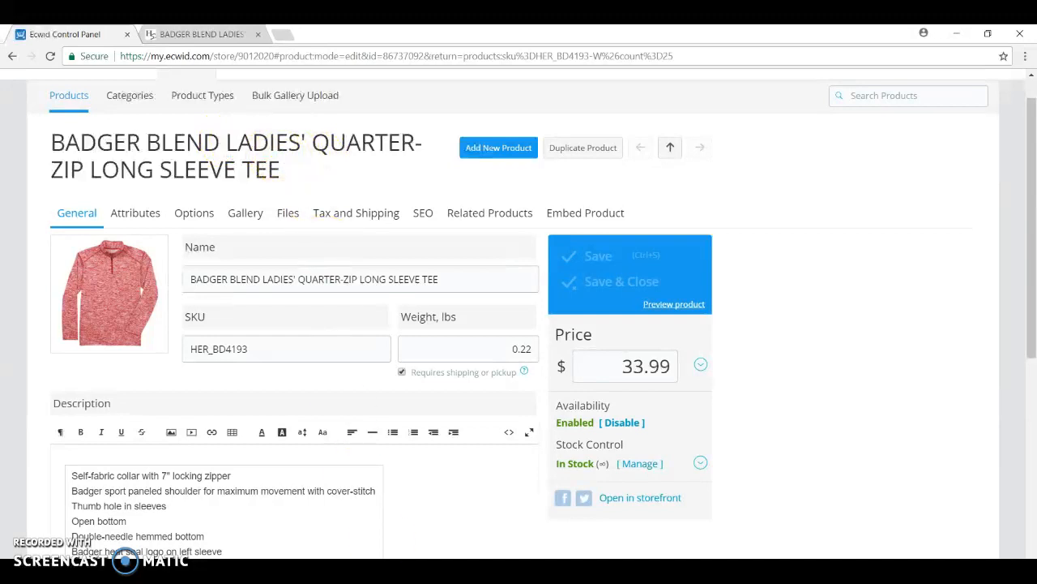
Enter W for Women in cell F25 of the Excel template
left_click(486, 541)
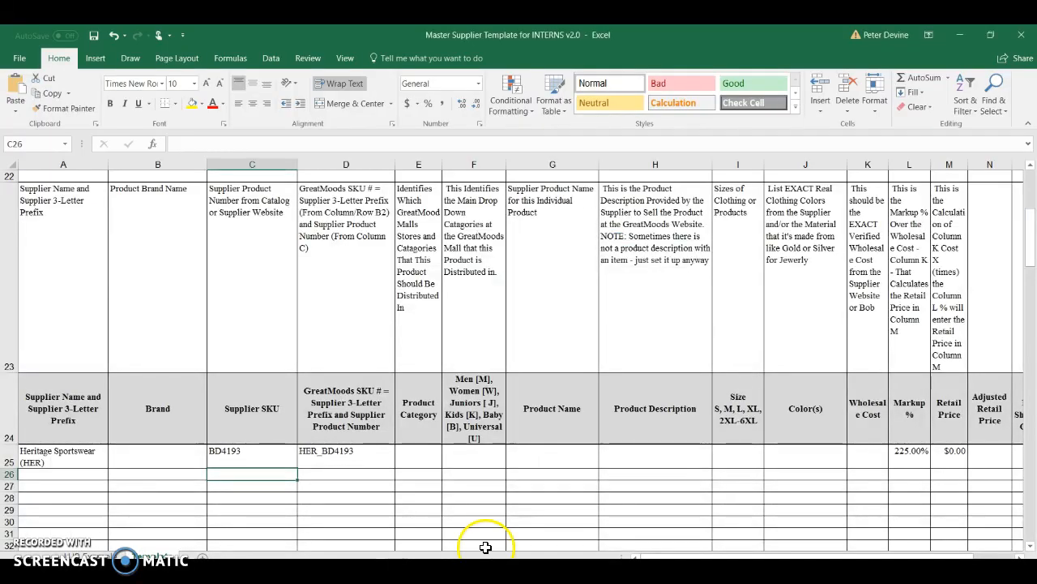
left_click(480, 455)
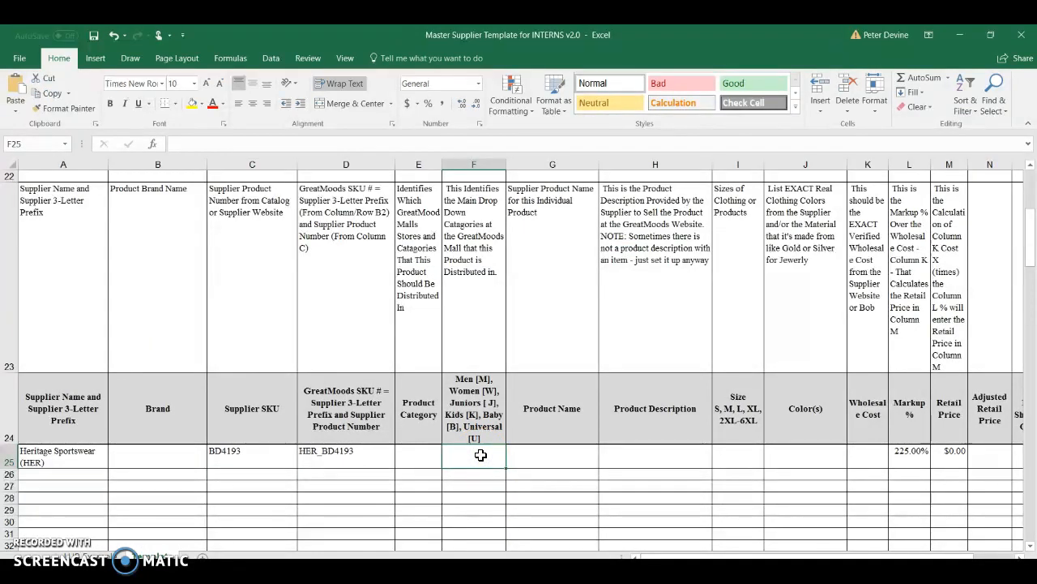
type("W")
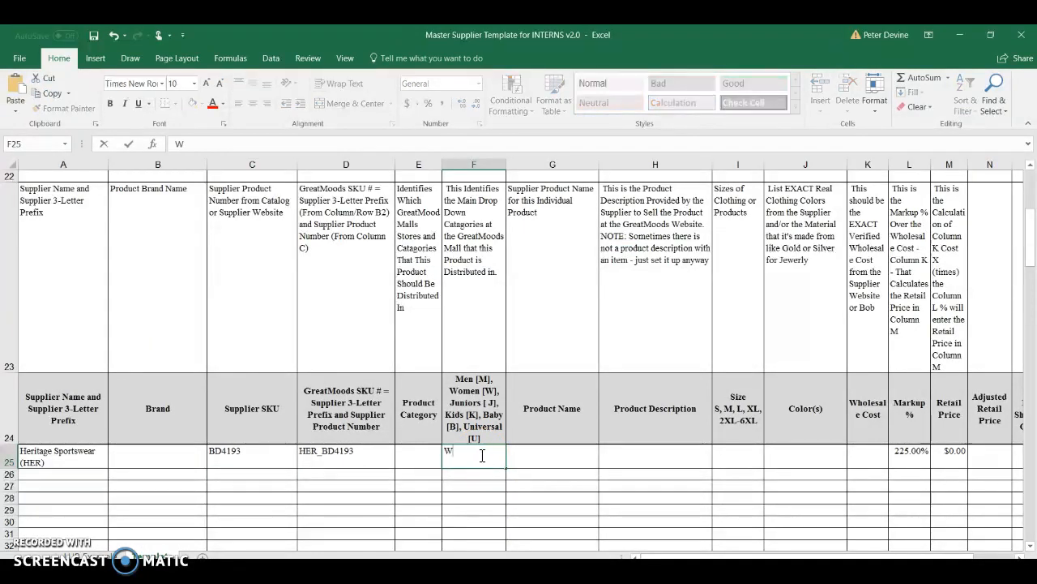
key("Return")
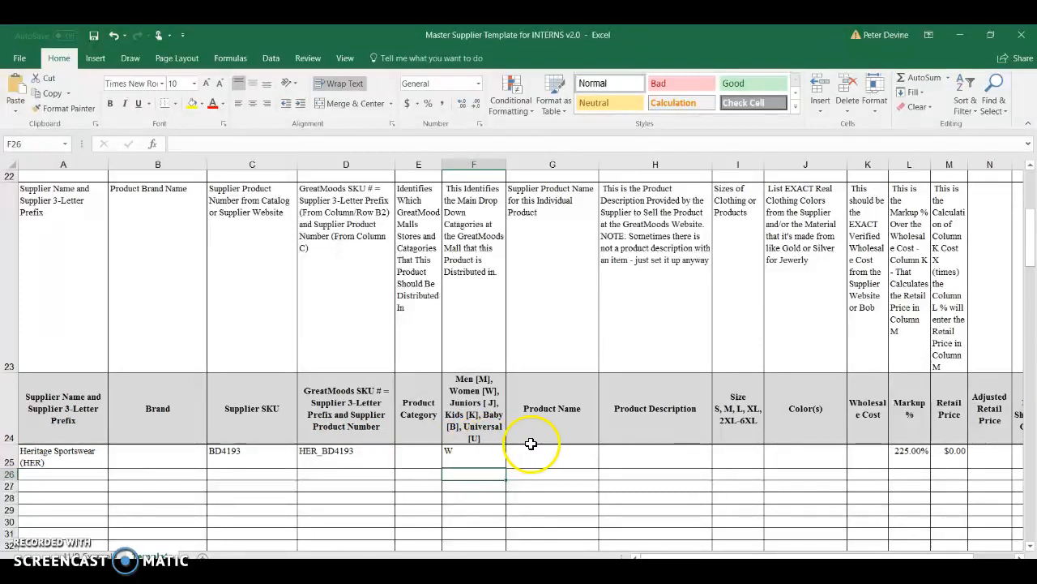
Copy the product name BADGER BLEND LADIES' QUARTER-ZIP LONG SLEEVE TEE from Ecwid into Product Name cell G25 of the Excel template, as text only
left_click(575, 452)
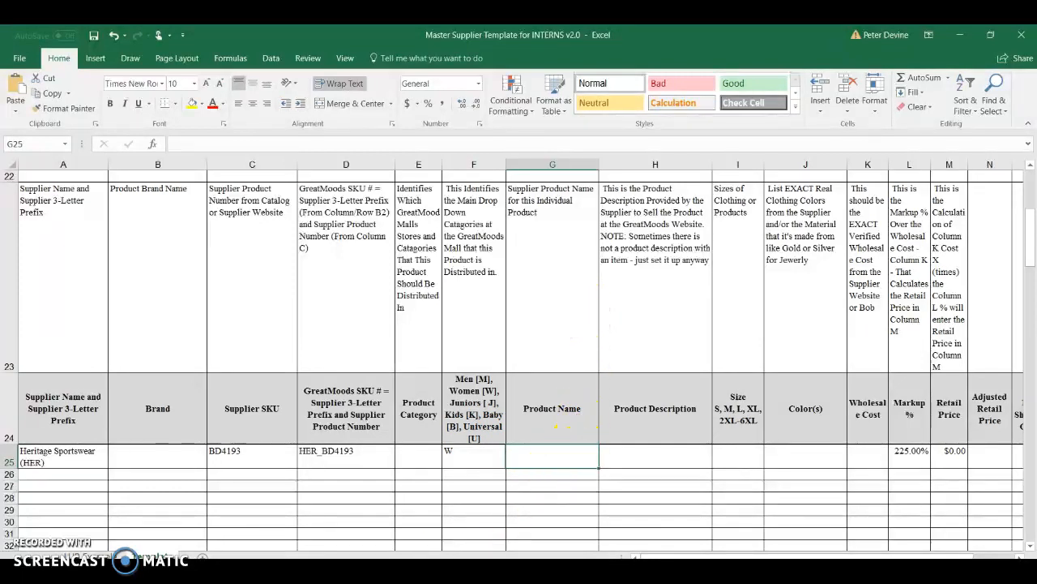
left_click(398, 569)
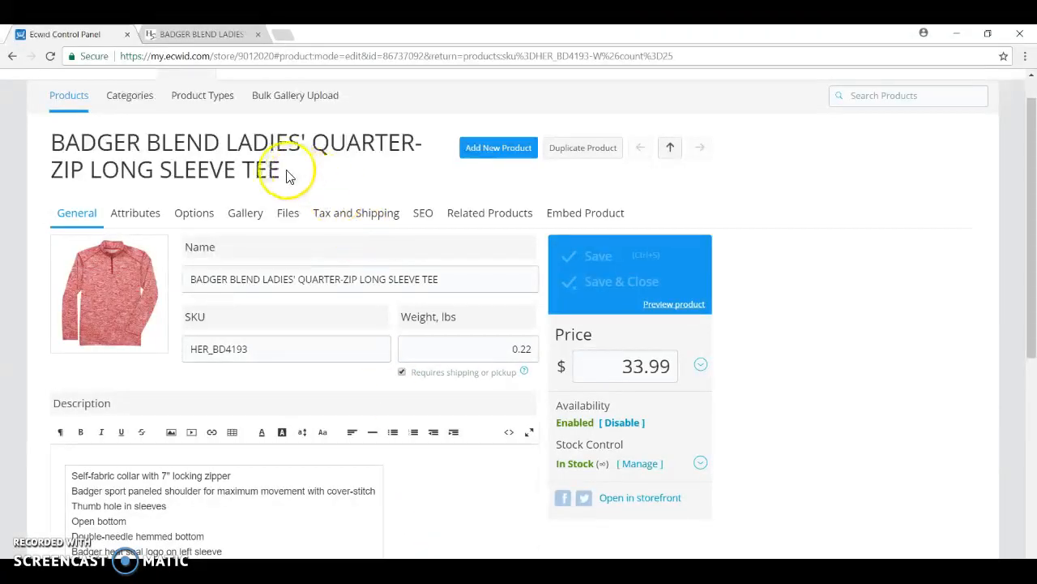
left_click_drag(281, 177, 61, 142)
right_click(62, 143)
left_click(108, 153)
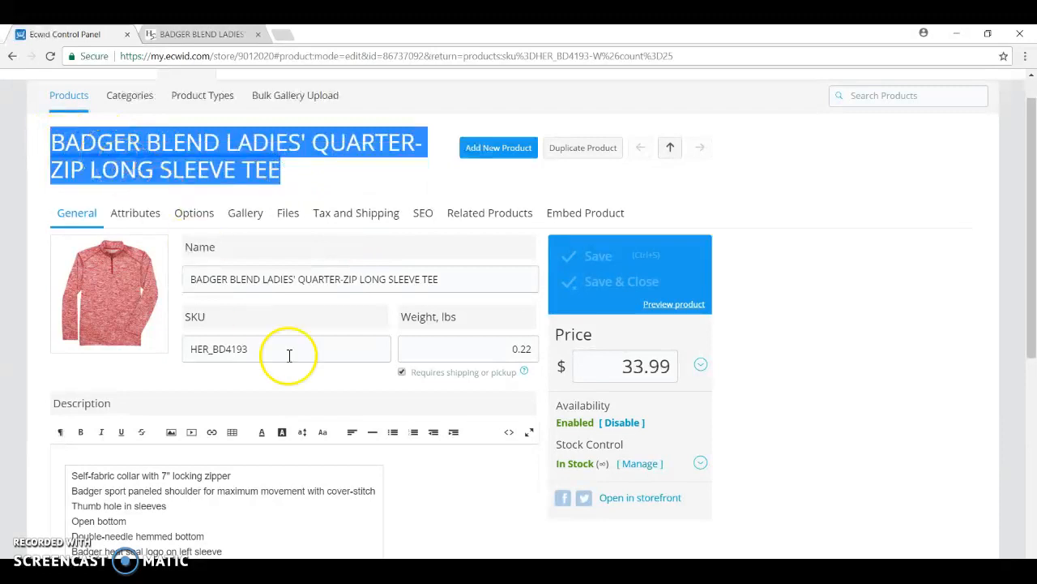
key("alt+Tab")
left_click(527, 456)
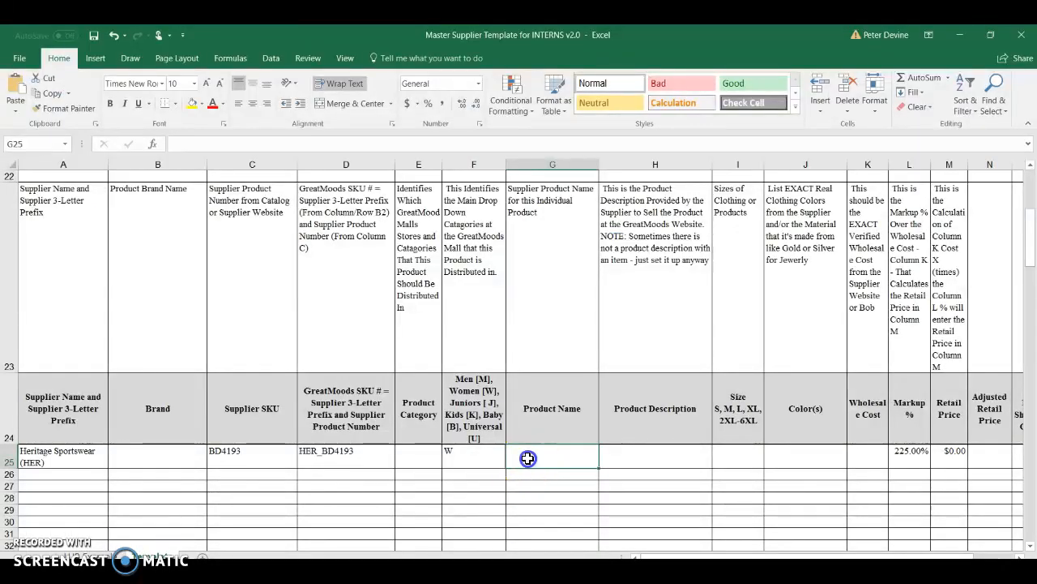
right_click(530, 457)
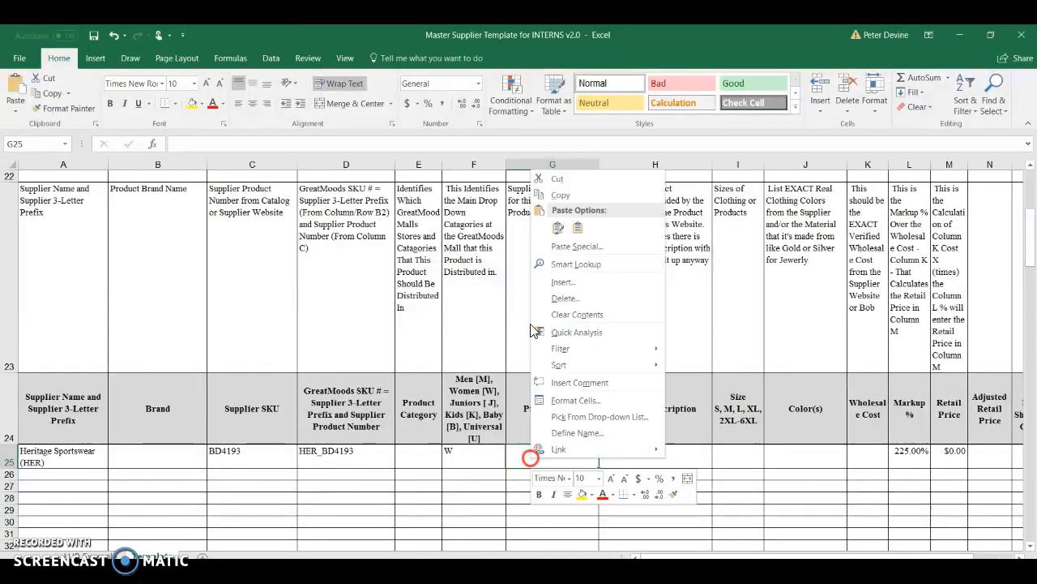
left_click(578, 230)
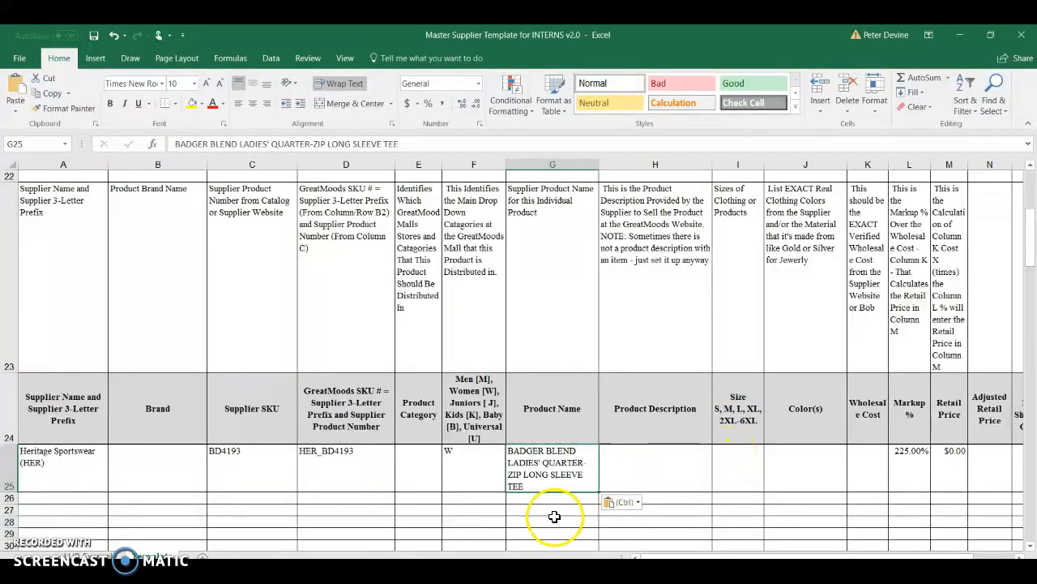
Check the tee's size range on the Heritage Sportswear product page and enter S-2XL in Size cell I25 of the Excel template
mouse_move(416, 577)
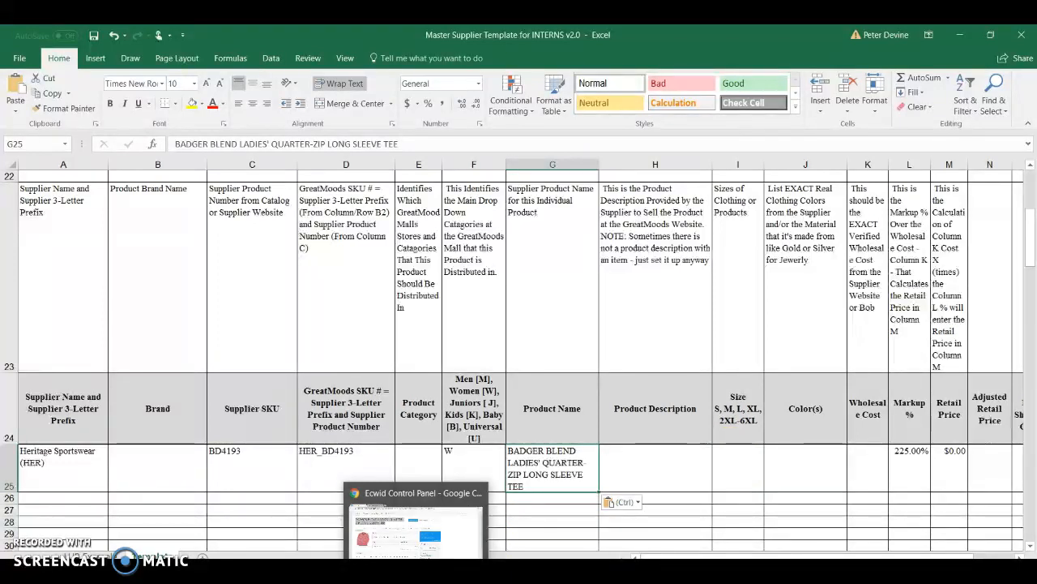
left_click(416, 531)
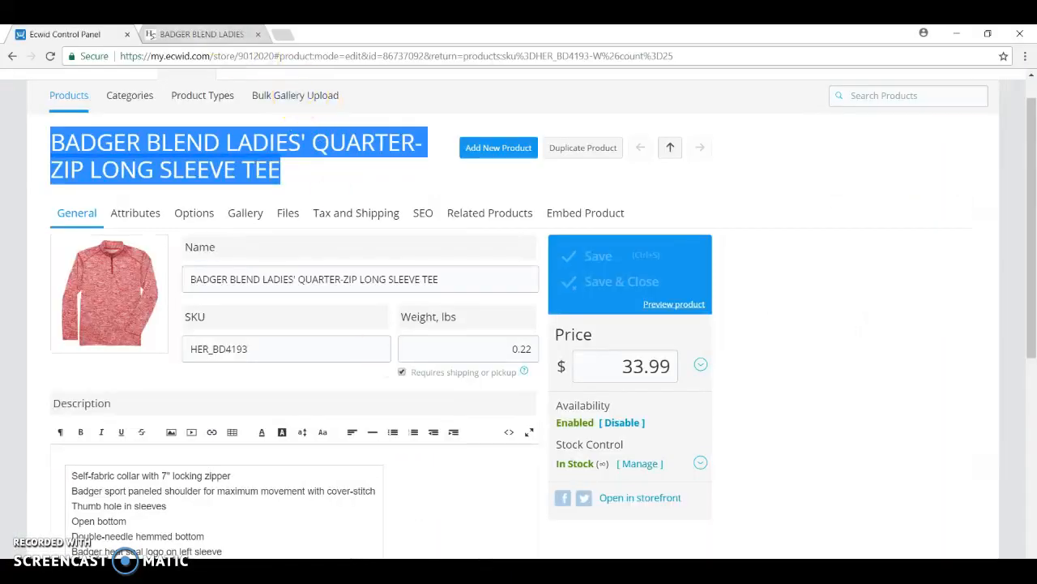
left_click(198, 34)
left_click(902, 355)
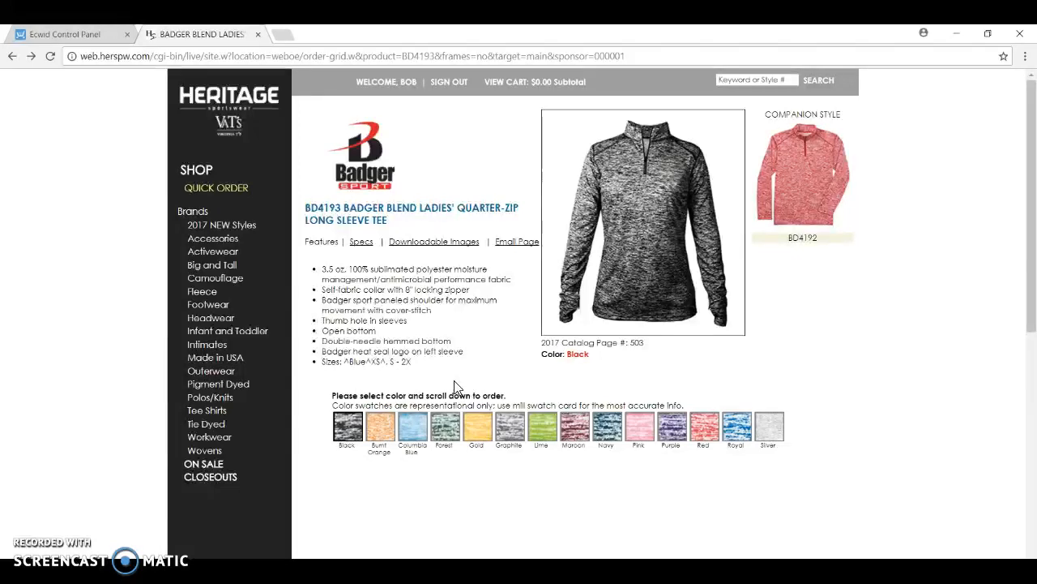
left_click_drag(322, 362, 411, 363)
left_click(407, 365)
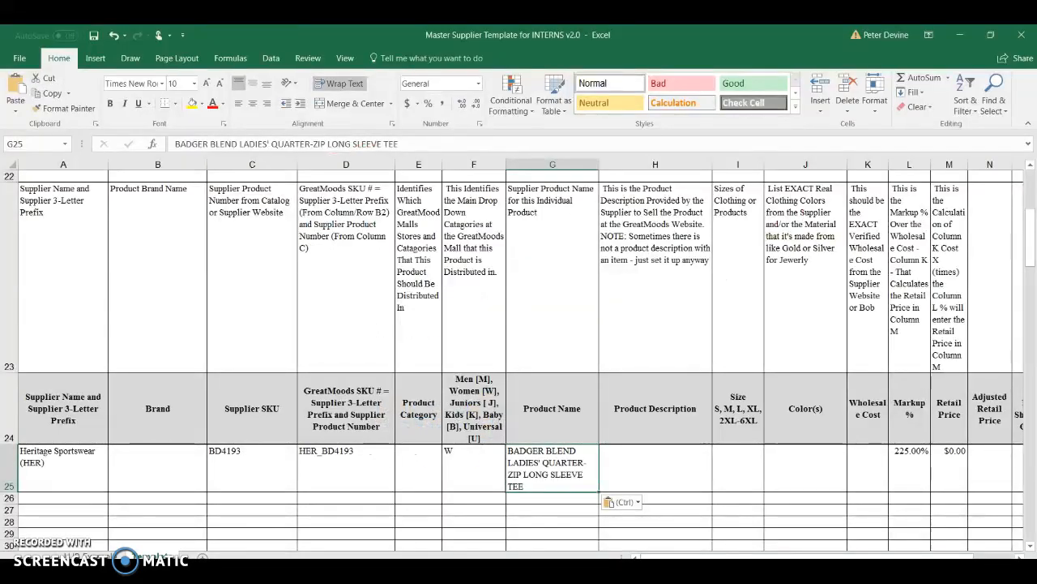
left_click(734, 469)
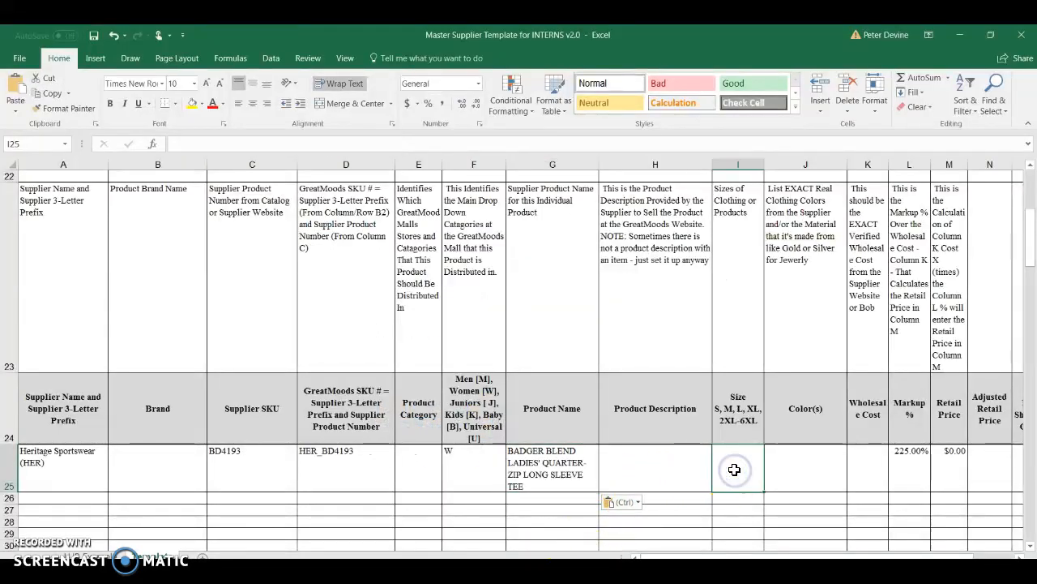
type("S-2XL")
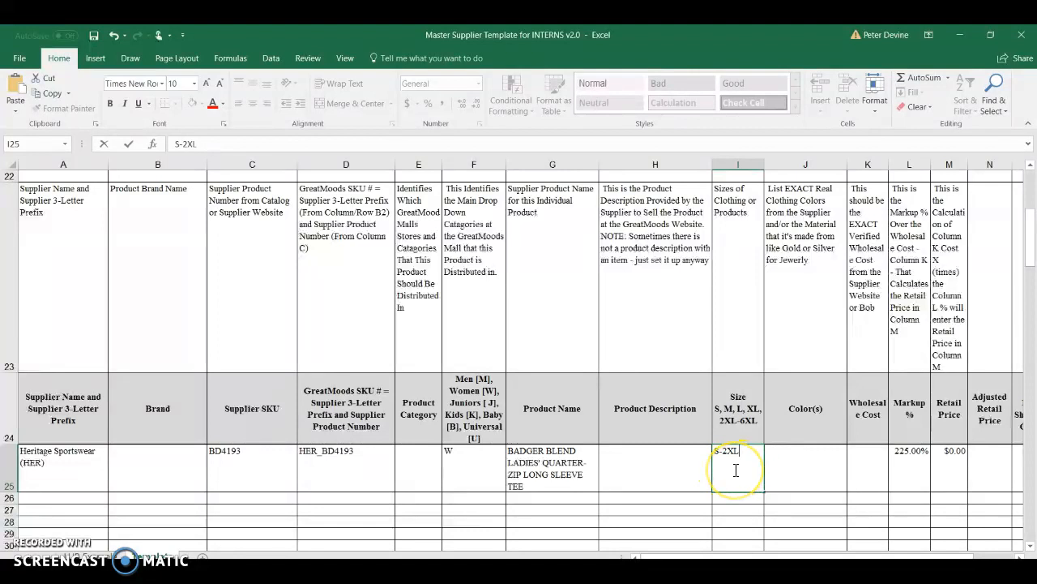
Compare the supplier page's color swatches with the tee's Colors option in Ecwid, and begin the Color(s) entry in Excel cell J25 with "10 of"
left_click(801, 460)
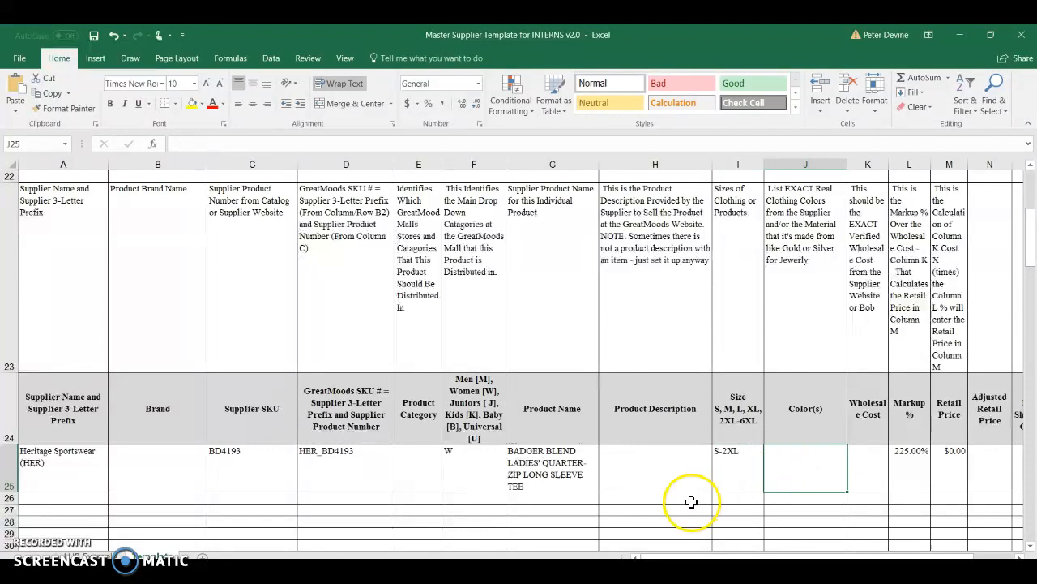
mouse_move(416, 571)
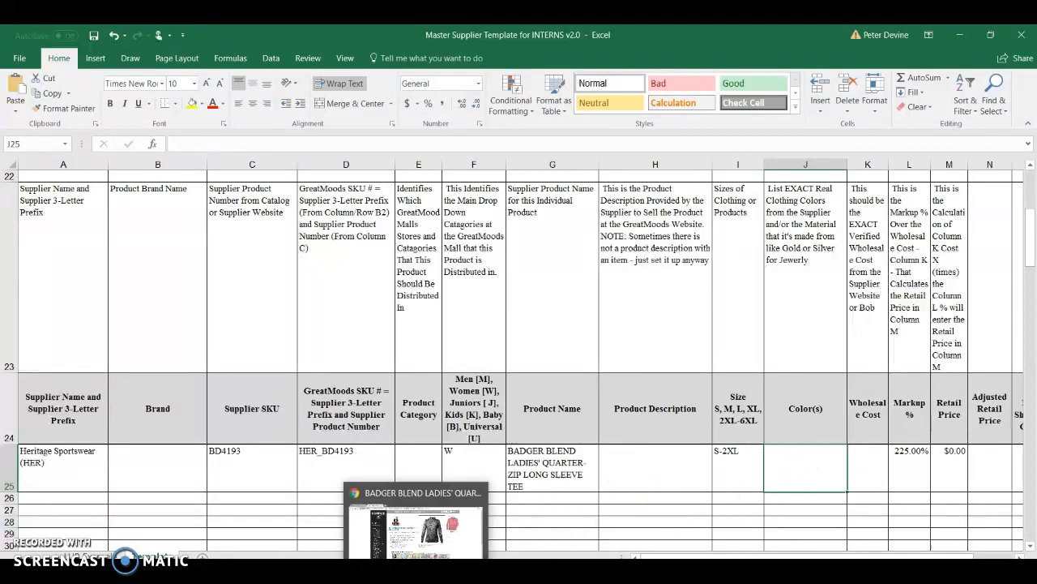
left_click(426, 526)
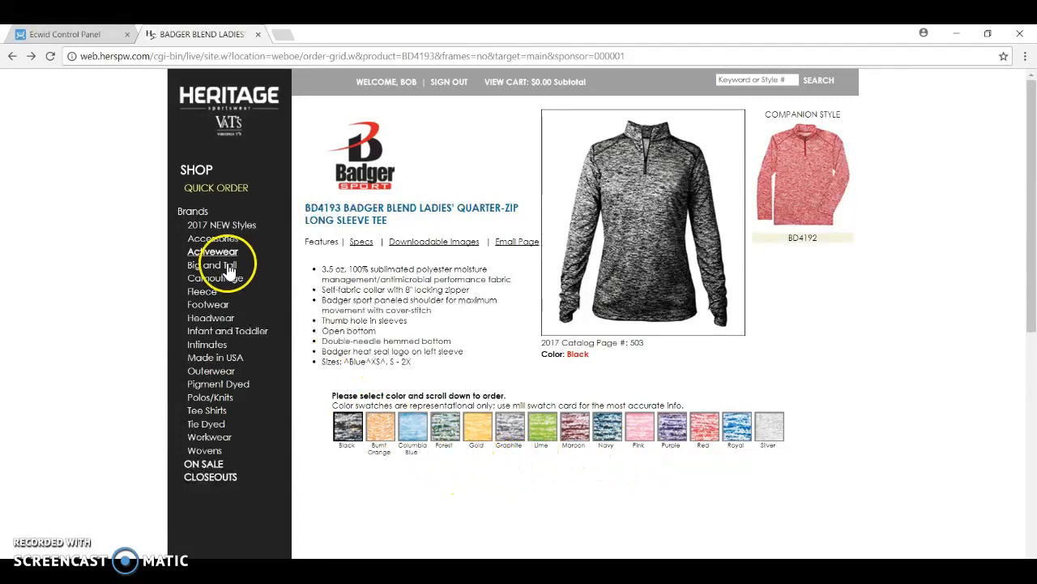
left_click(72, 35)
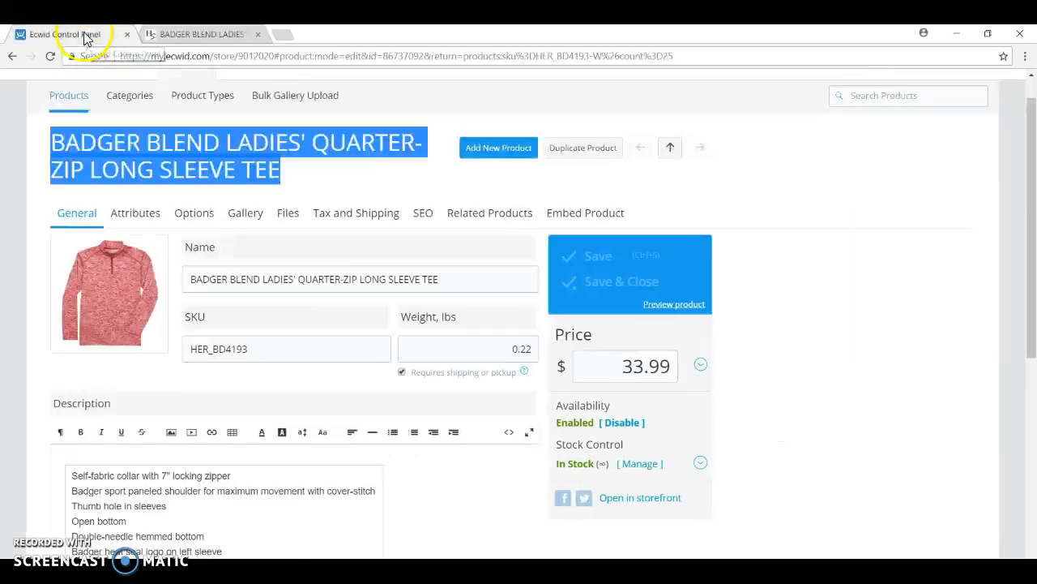
left_click(191, 209)
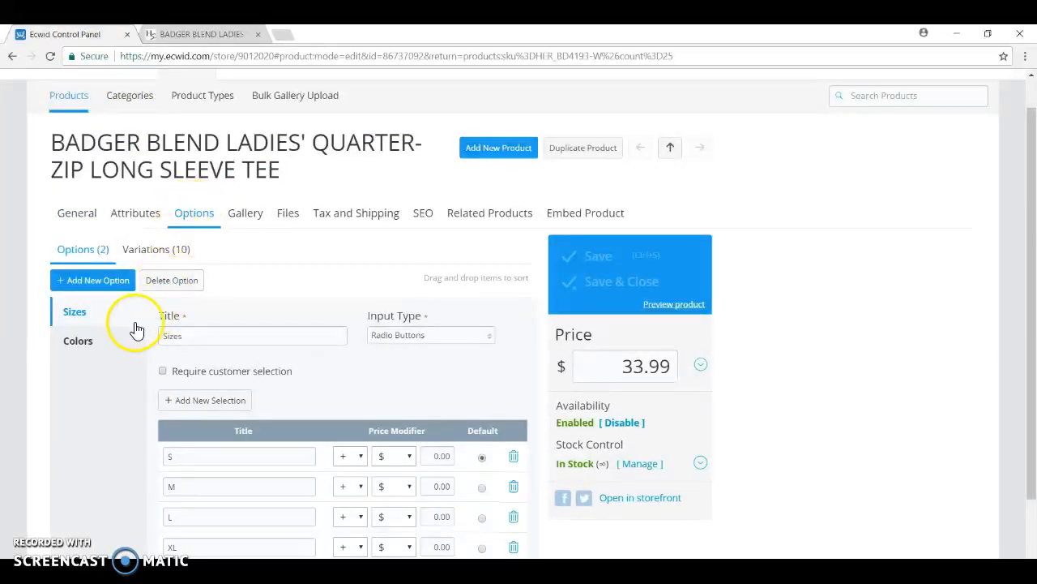
left_click(99, 344)
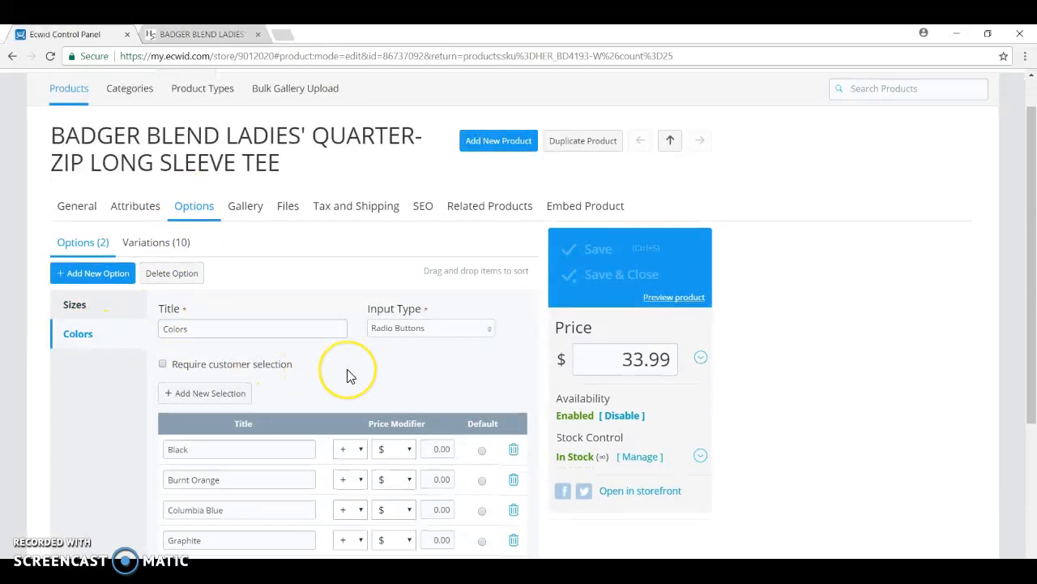
scroll(347, 375, "down", 3)
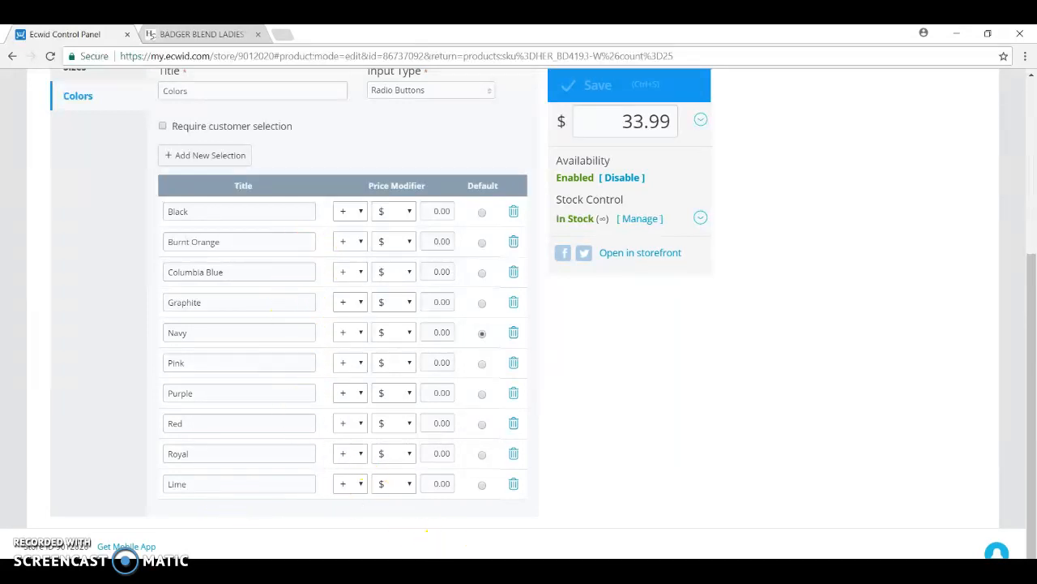
left_click(518, 574)
left_click(798, 472)
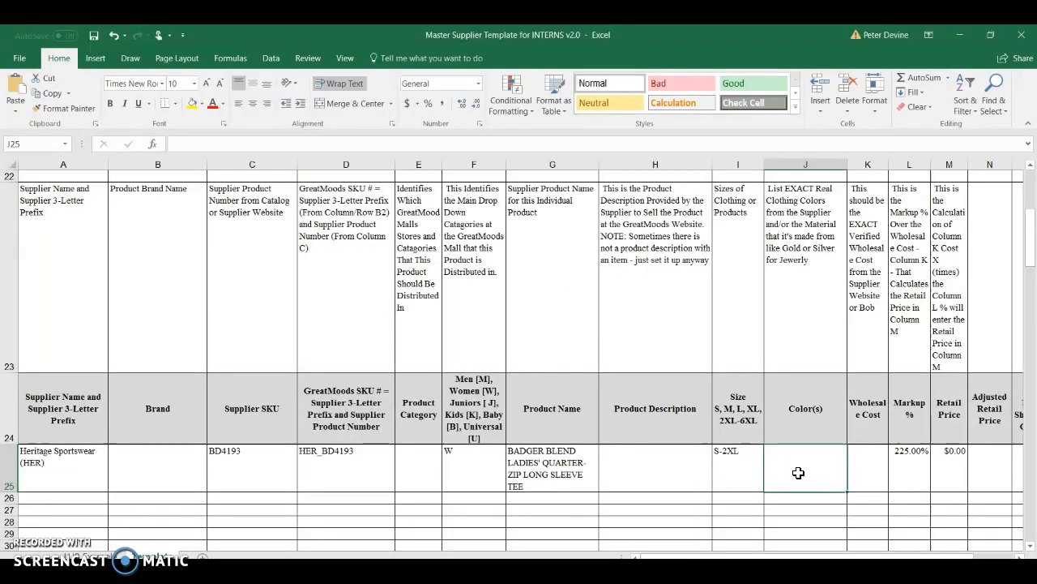
type("10 of")
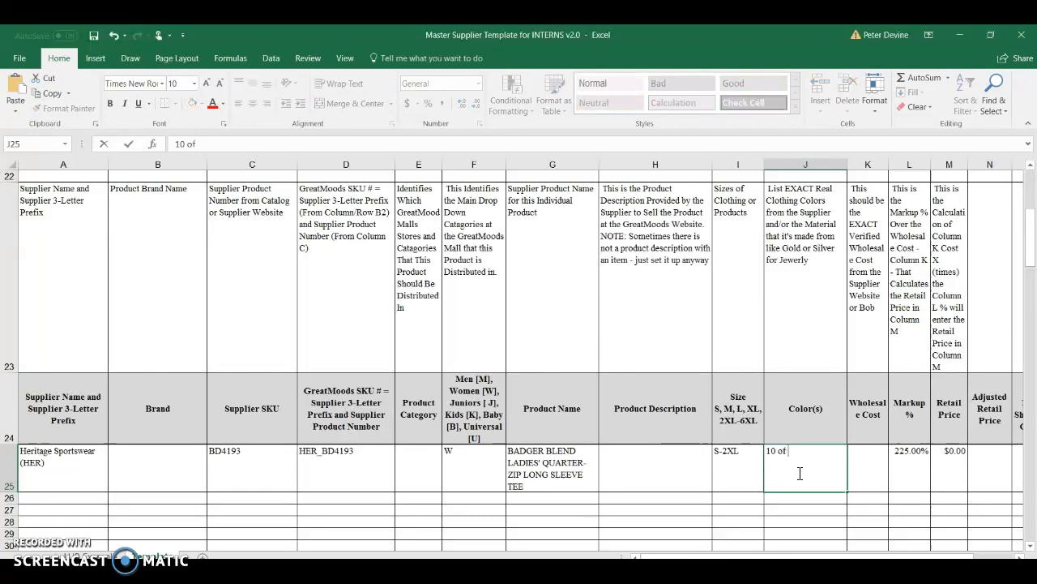